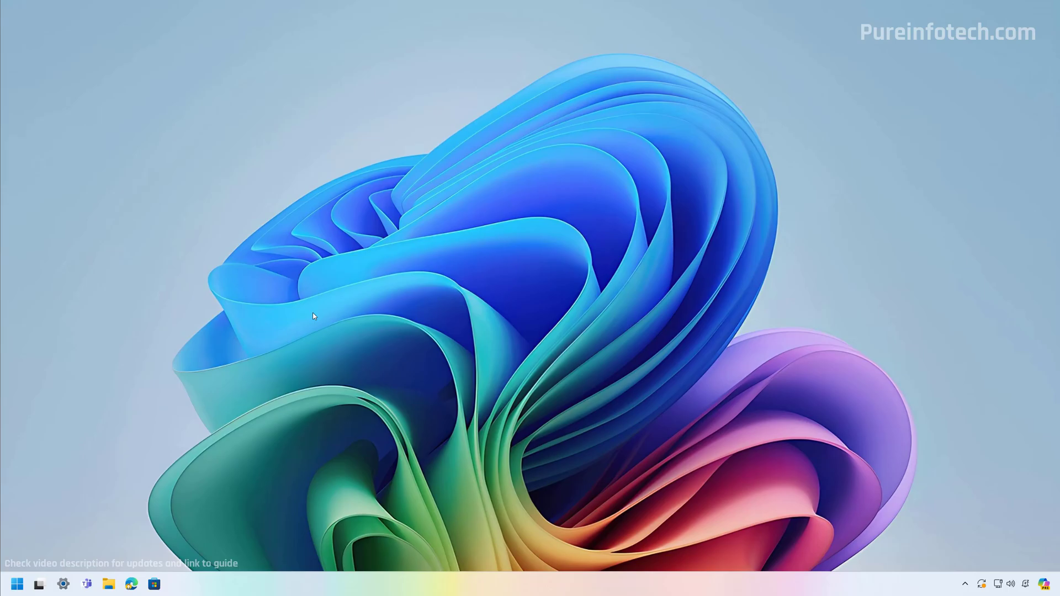
Open the Windows 11 Start menu with the Windows key
key("super")
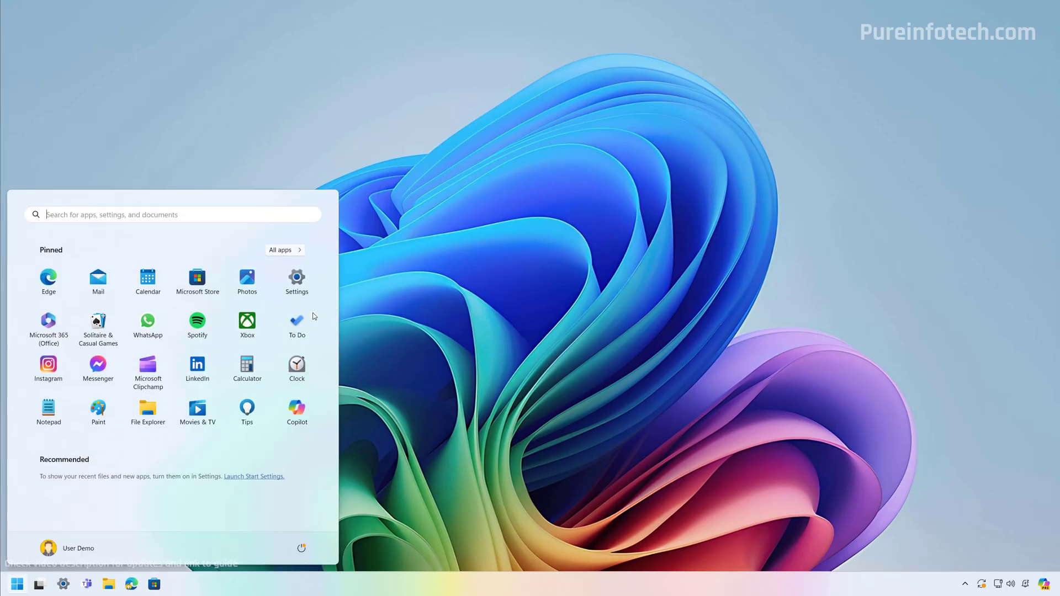
Launch Windows Terminal as administrator from the 'ter' Start search
type("ter")
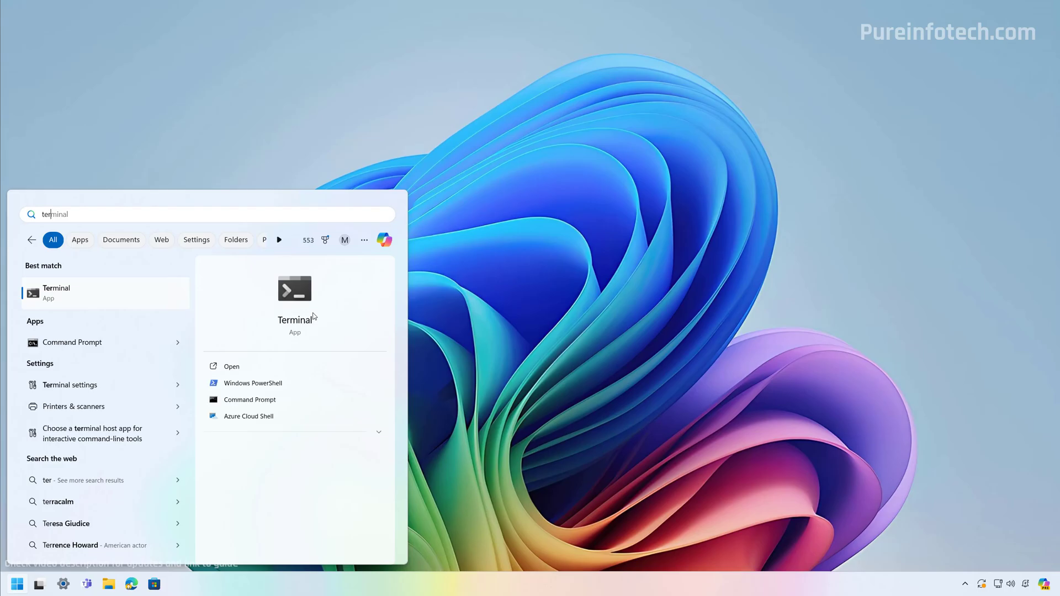
right_click(122, 295)
left_click(160, 307)
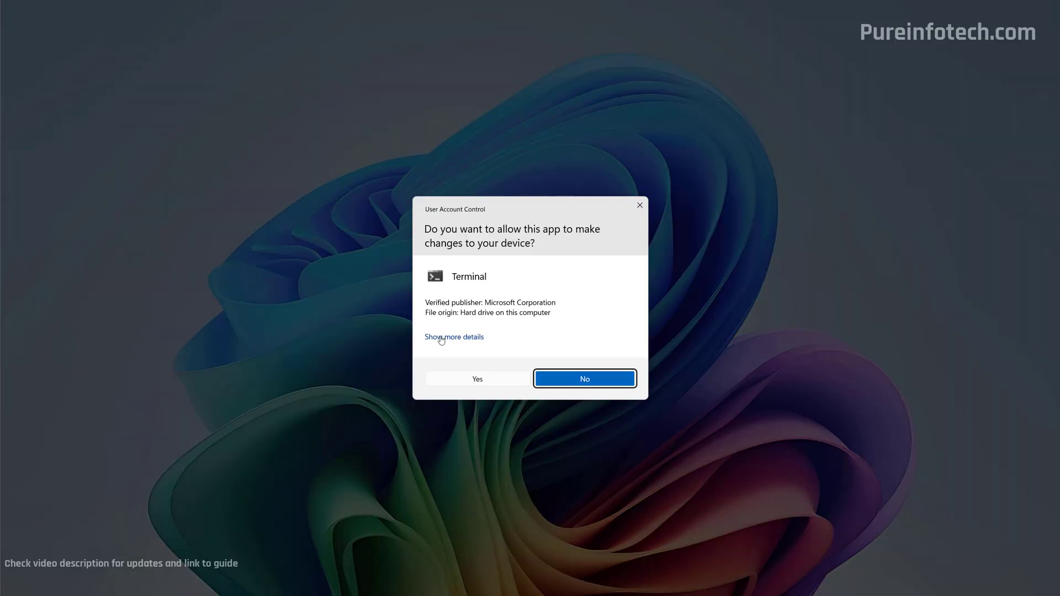
left_click(478, 381)
In a Command Prompt tab, run winget install --id valinet.ExplorerPatcher
left_click(311, 115)
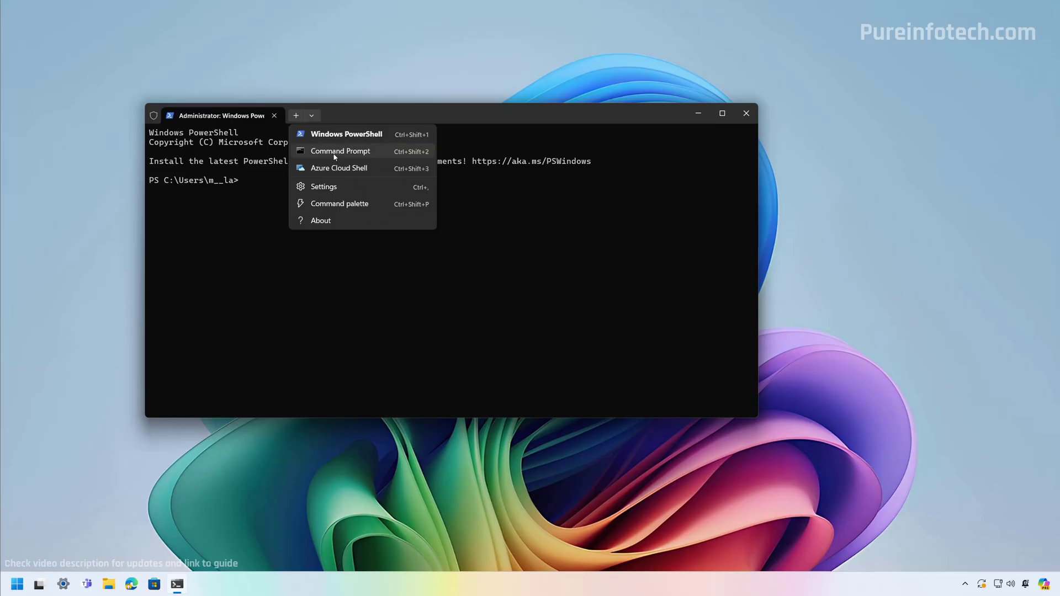
left_click(336, 157)
type("winget install --id valinet.ExplorerPatcher")
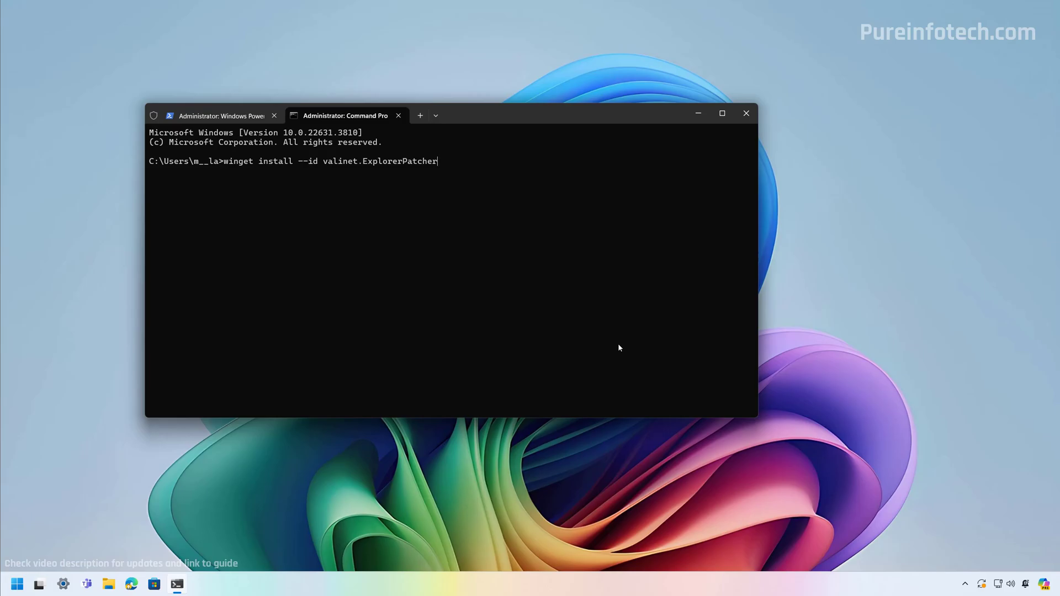
key("Return")
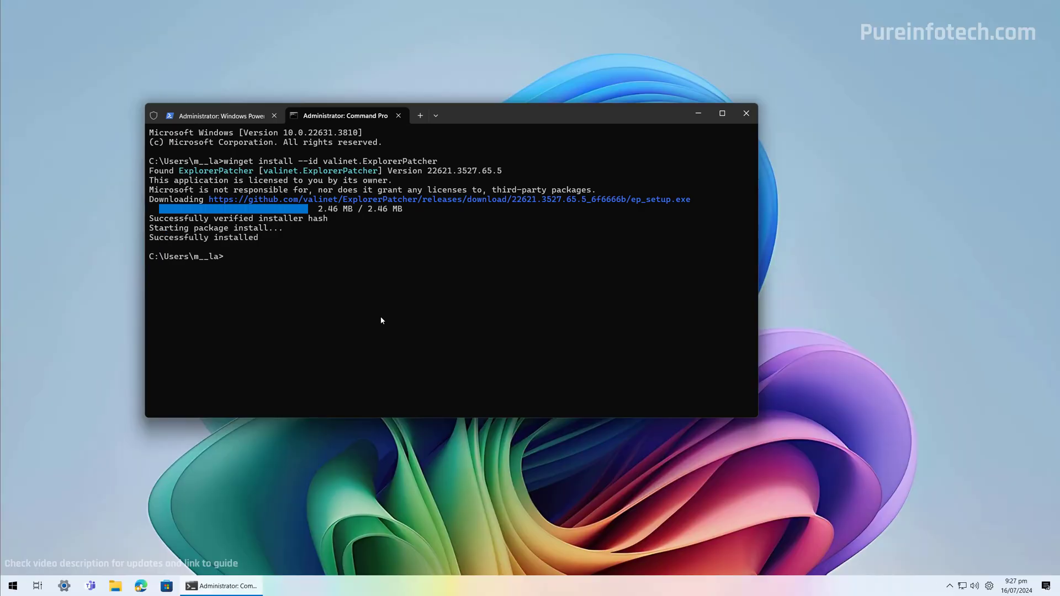
left_click(699, 116)
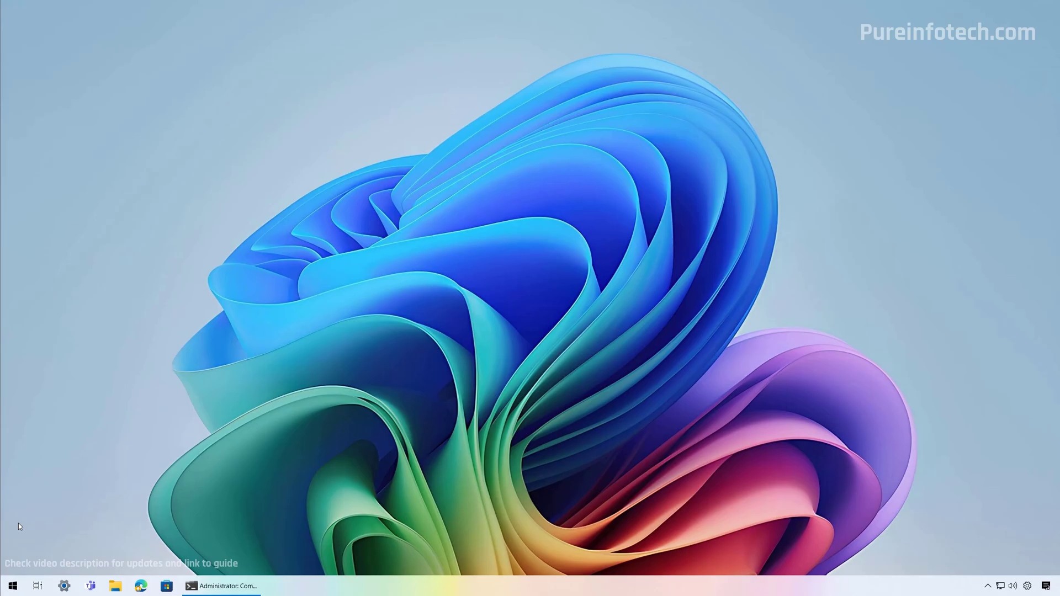
Open ExplorerPatcher Properties by searching 'explorerp' in Start
key("super")
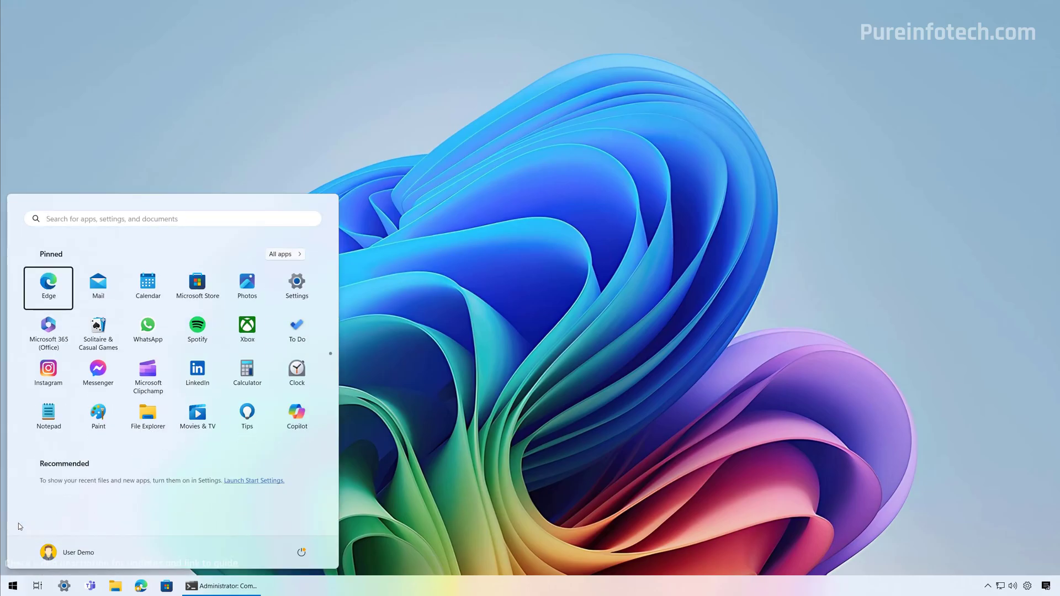
type("expl")
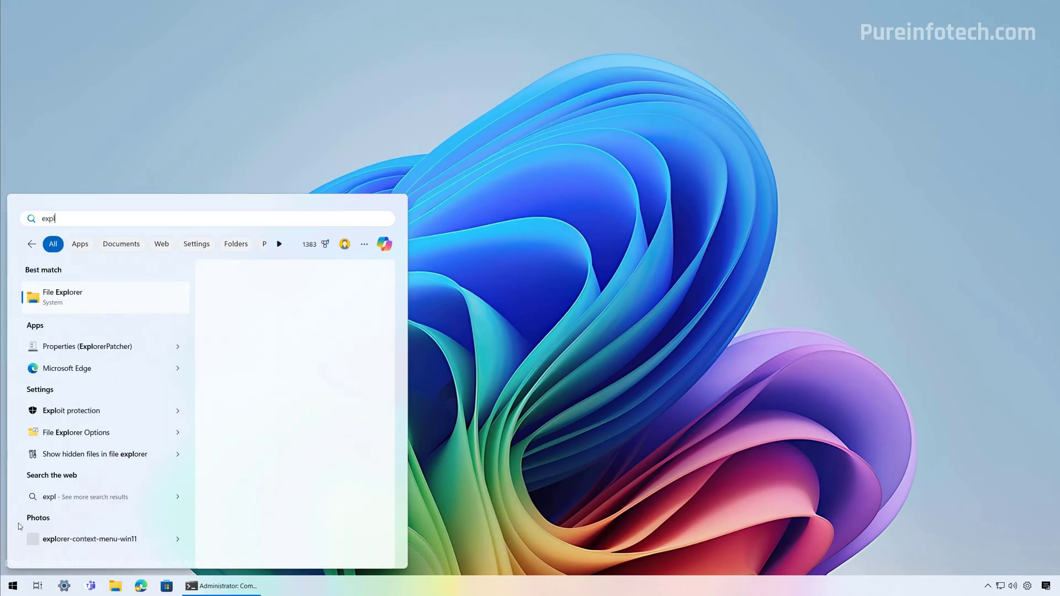
type("orerp")
key("Return")
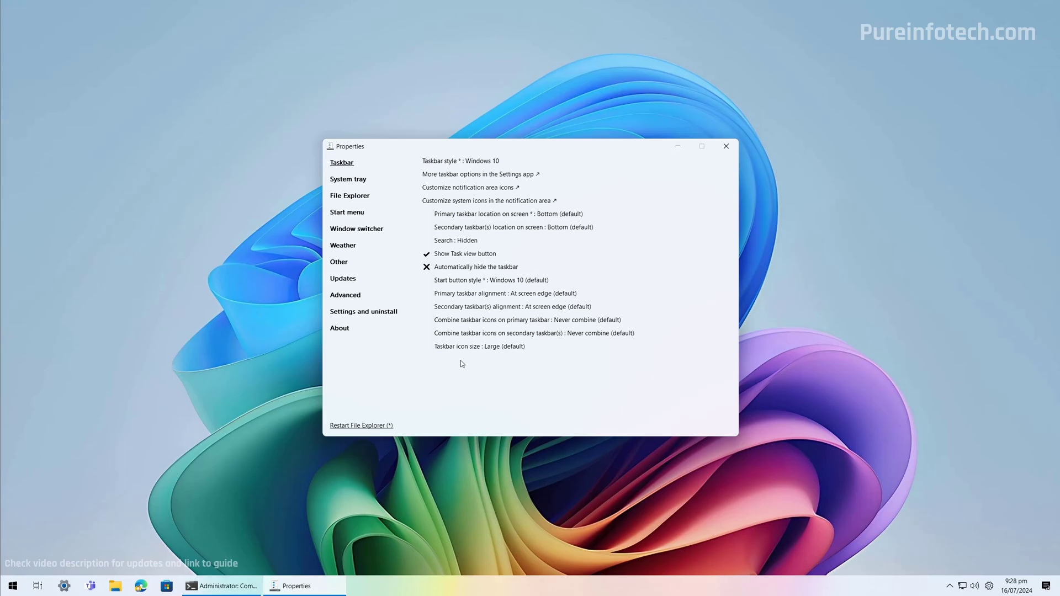
Set taskbar icons to Small and Always combine on primary and secondary taskbars
left_click(503, 354)
left_click(502, 357)
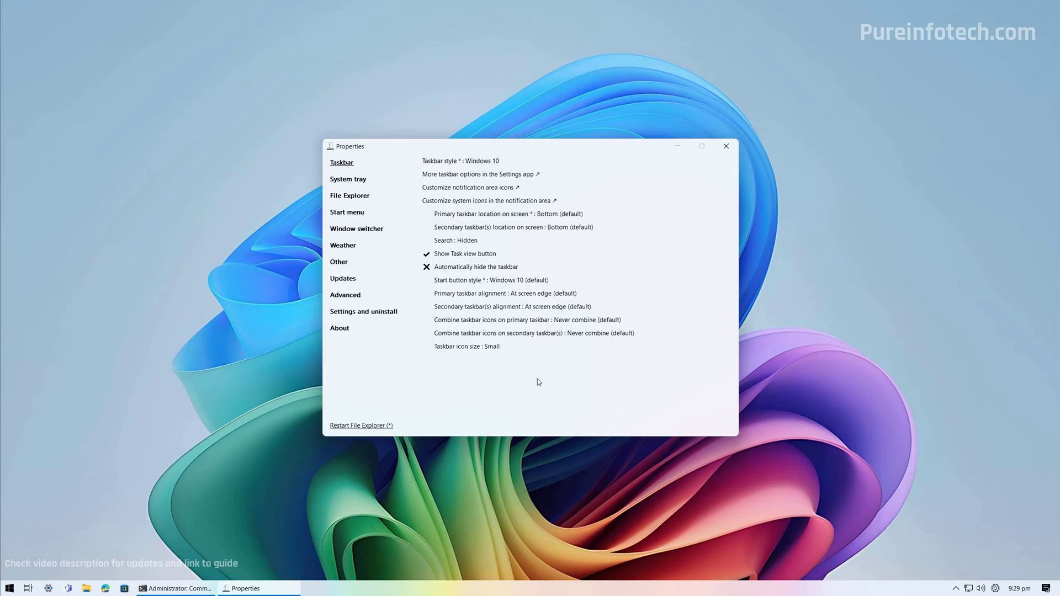
left_click(571, 320)
left_click(523, 330)
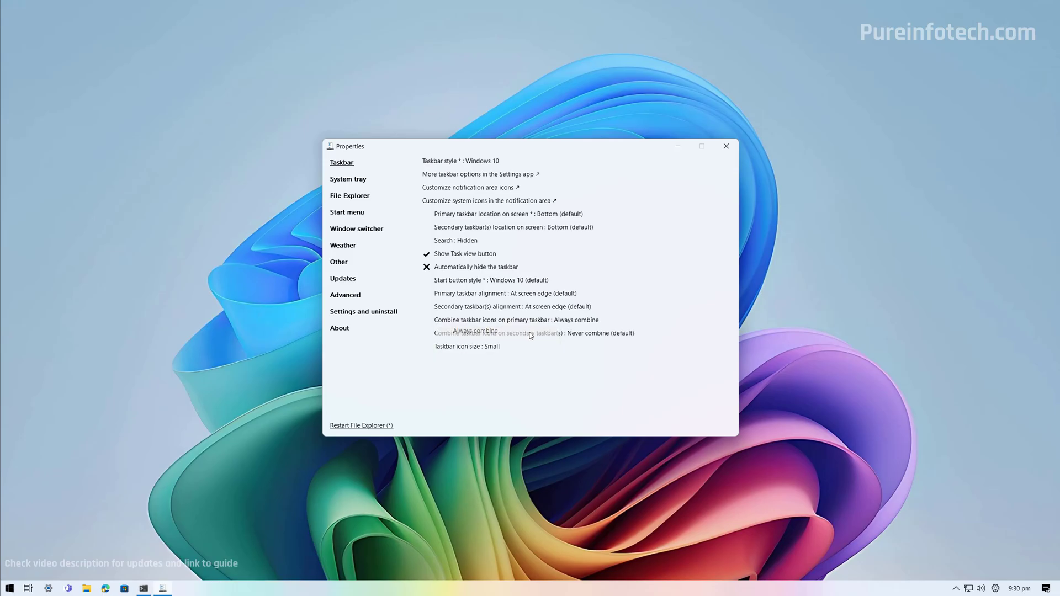
left_click(584, 334)
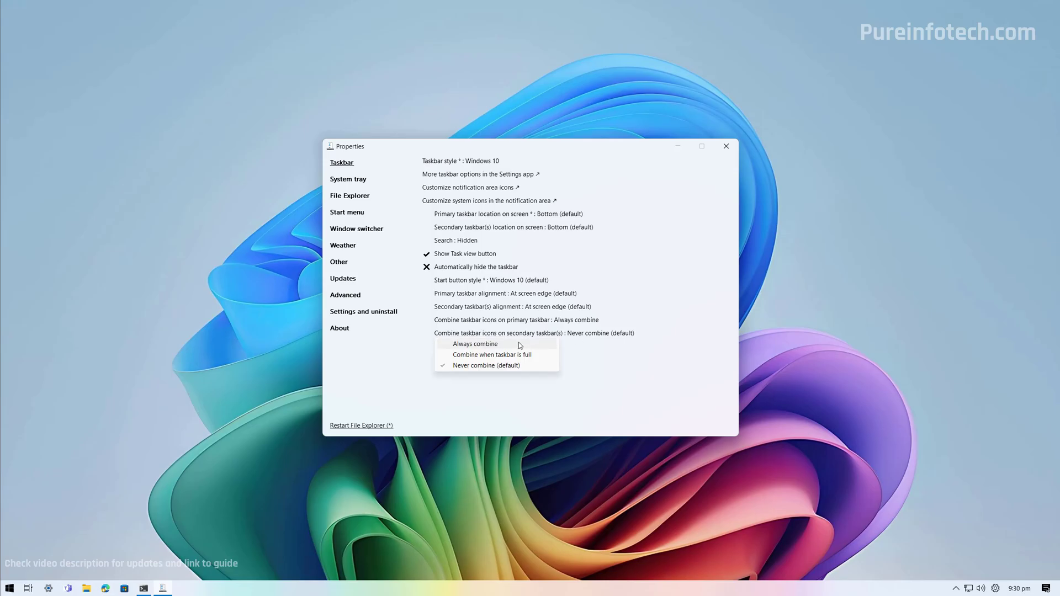
left_click(476, 345)
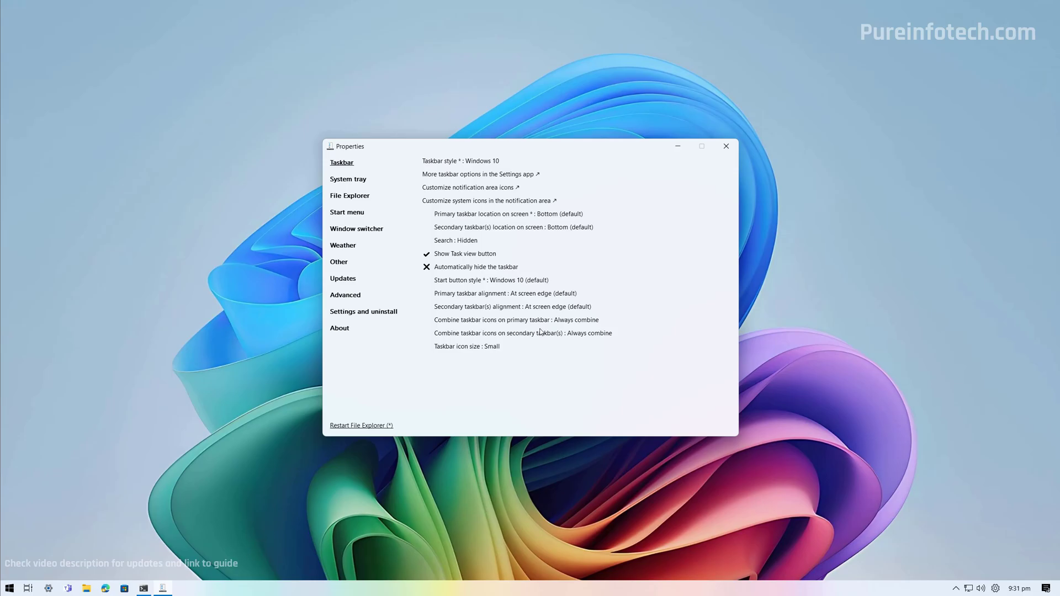
left_click(726, 146)
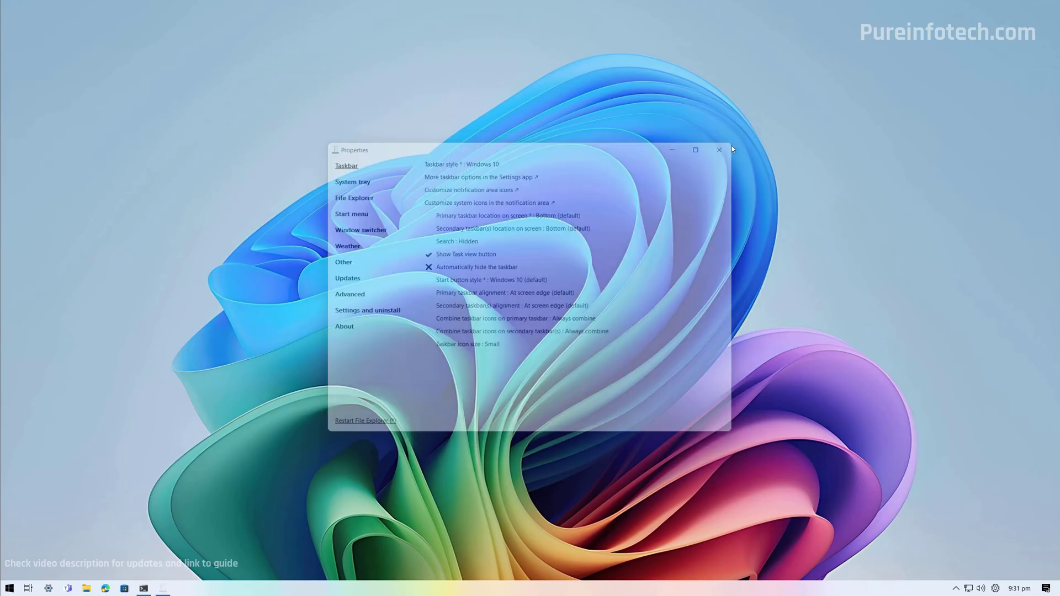
Uninstall ExplorerPatcher from Installed apps after searching 'exp', approving every confirmation
left_click(50, 587)
left_click(510, 159)
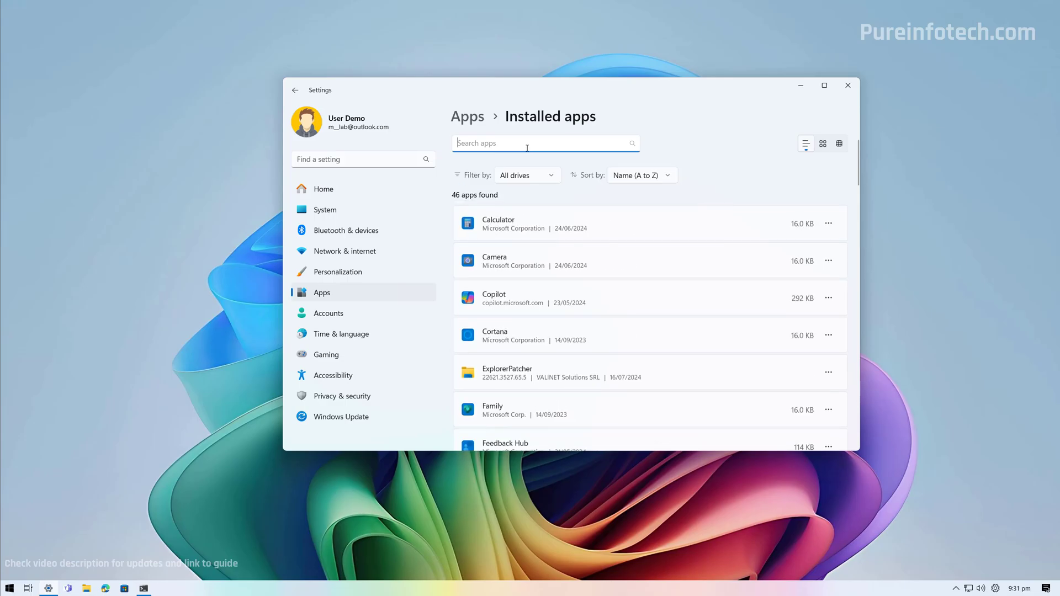
type("exp")
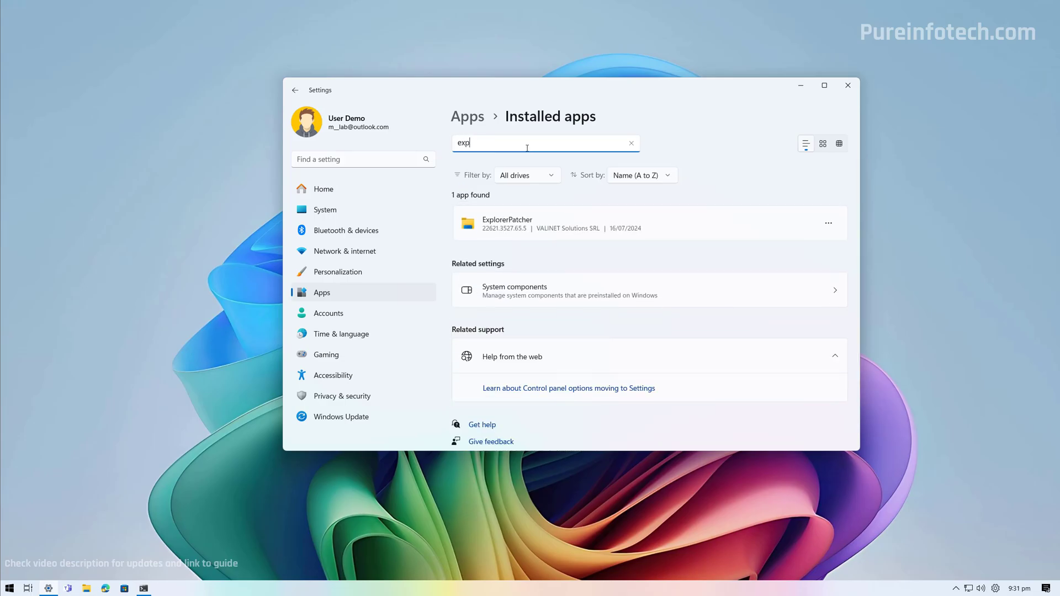
left_click(828, 223)
left_click(729, 265)
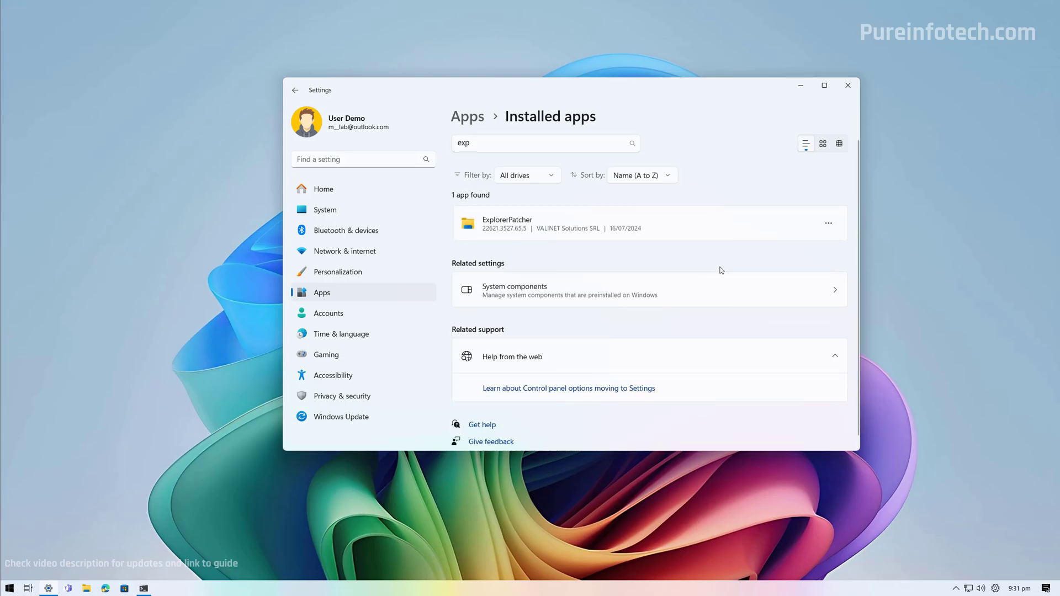
left_click(803, 278)
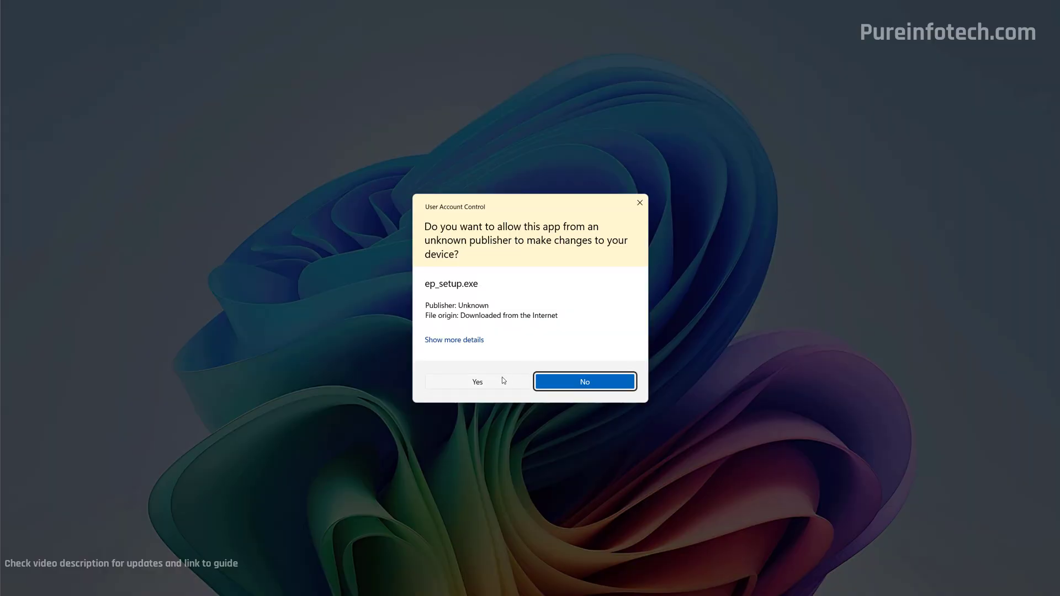
left_click(504, 381)
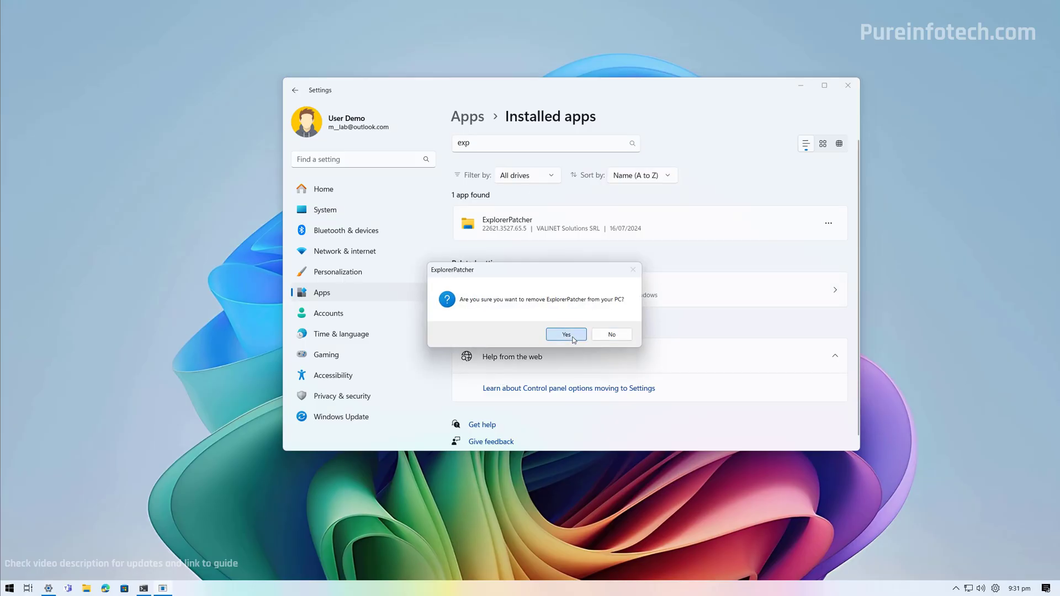
left_click(573, 339)
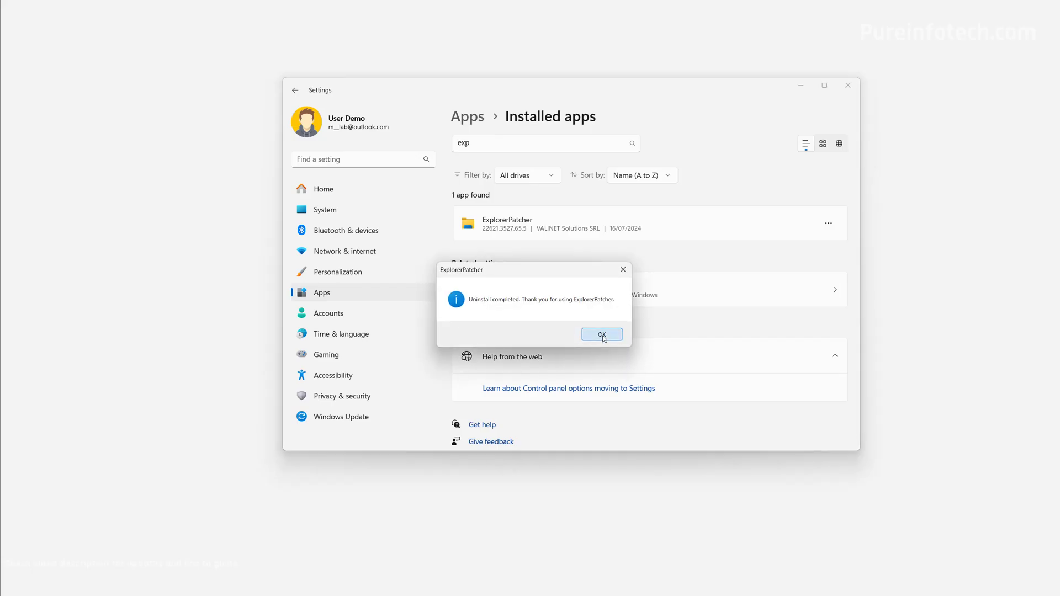
left_click(603, 336)
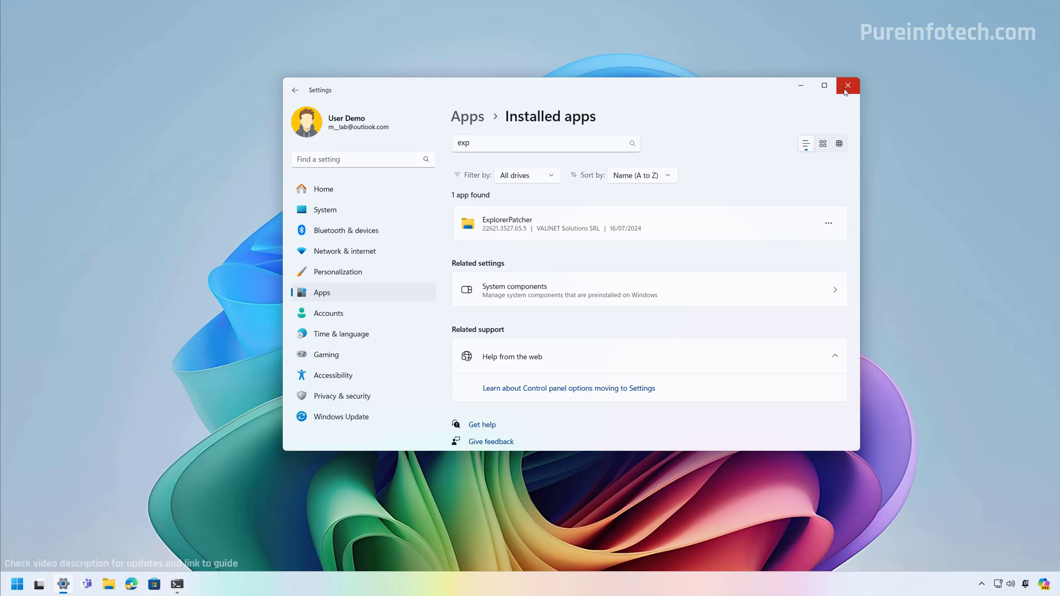
Close the Settings window to return to the desktop
left_click(845, 90)
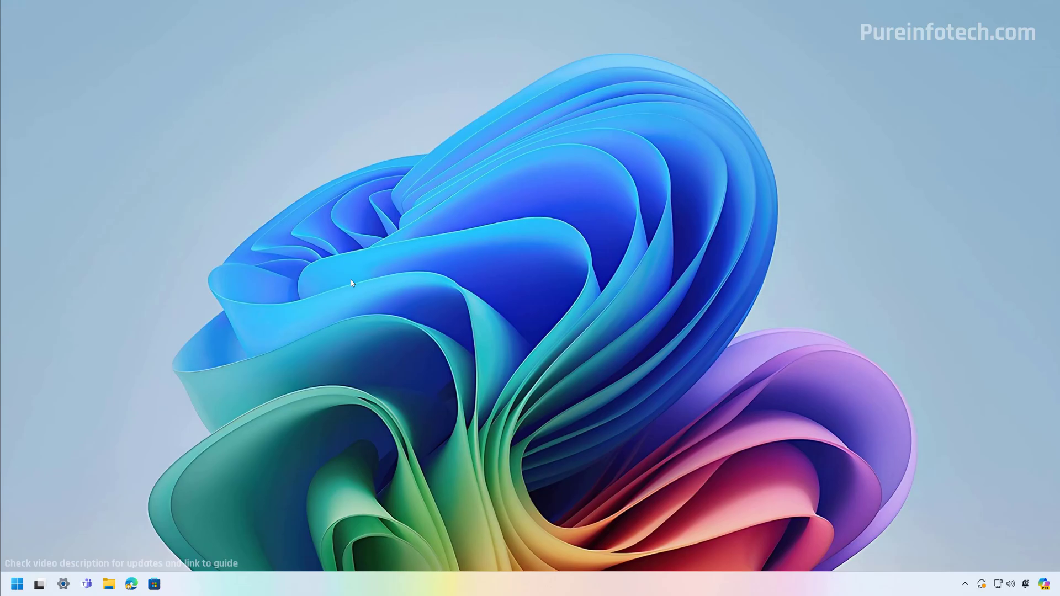
Launch Windows Terminal as administrator from the 'ter' Start search
key("super")
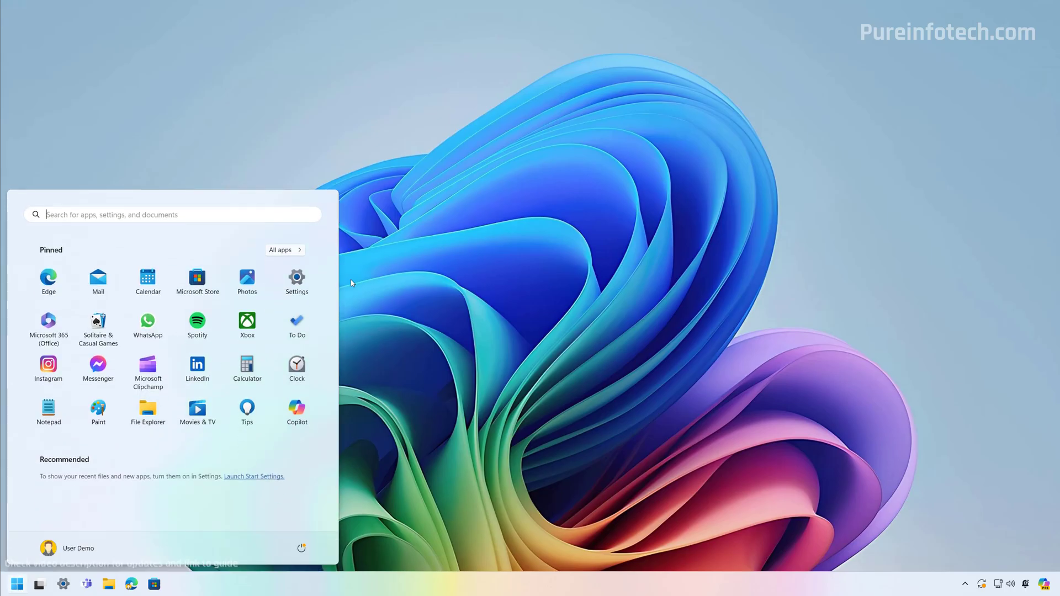
type("ter")
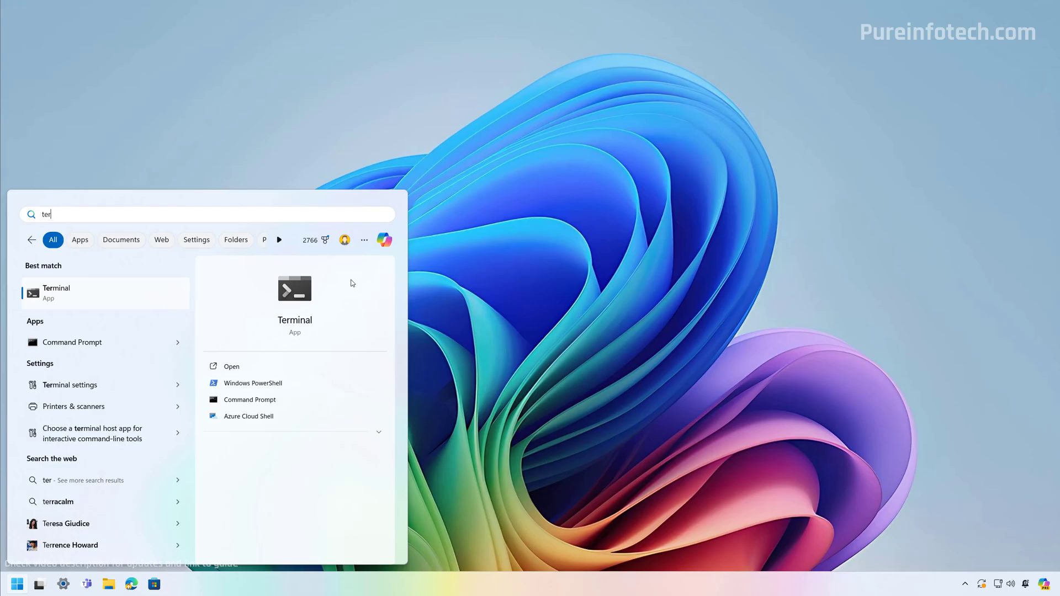
right_click(94, 297)
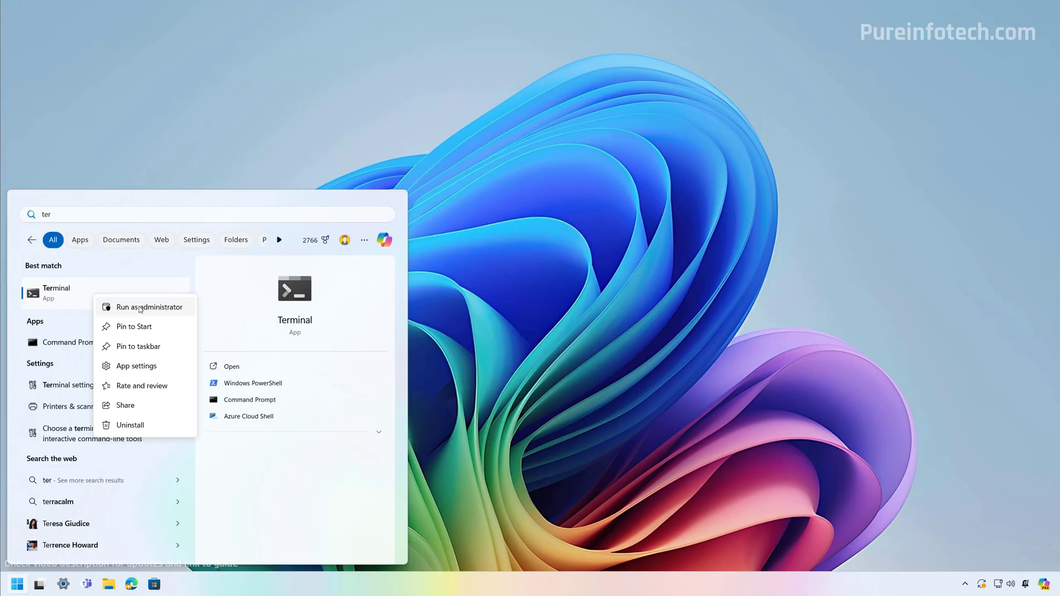
left_click(140, 310)
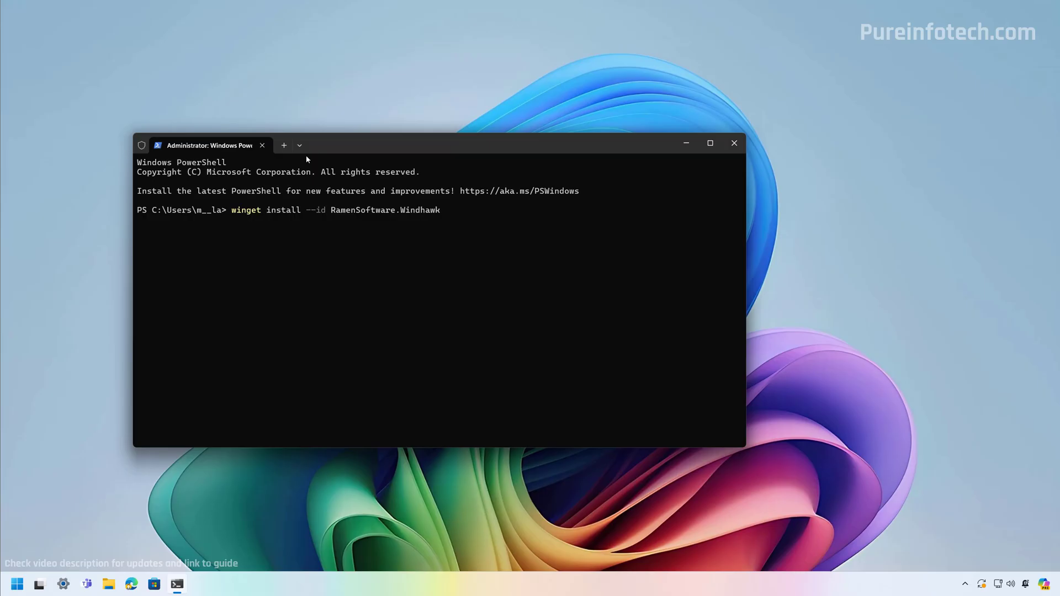
left_click(298, 144)
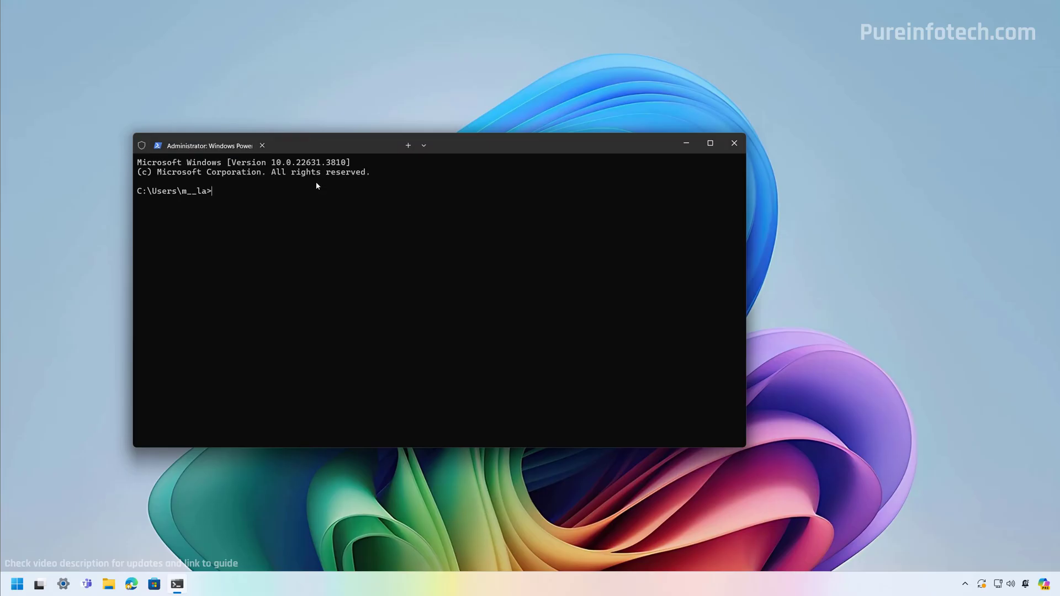
Install Windhawk with winget install --id RamenSoftware.Windhawk, then close all Terminal tabs
type("winget install --id RamenSoftware.Windhawk")
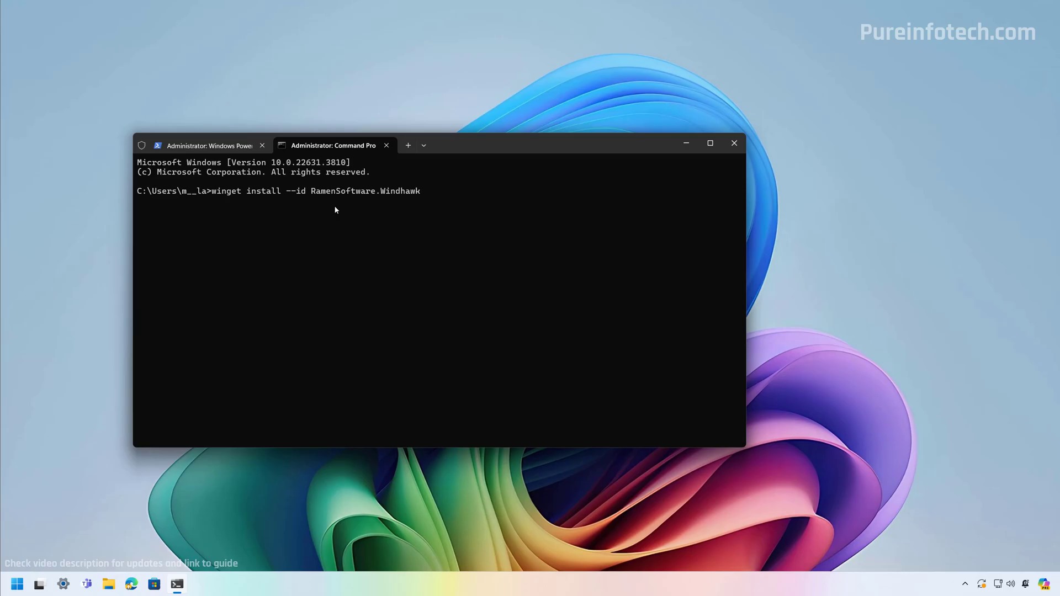
key("Return")
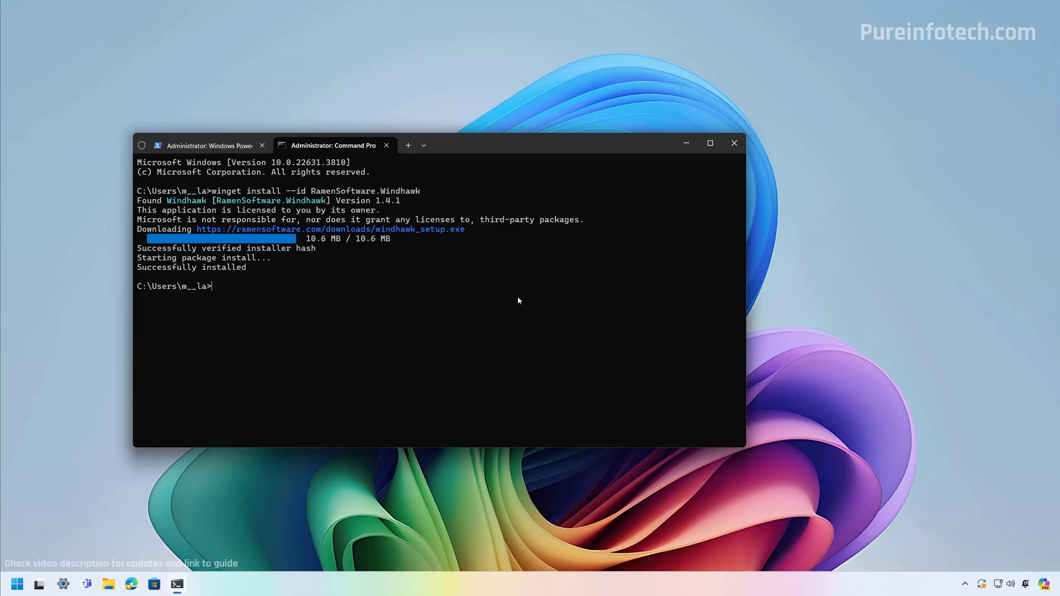
left_click(734, 145)
left_click(379, 320)
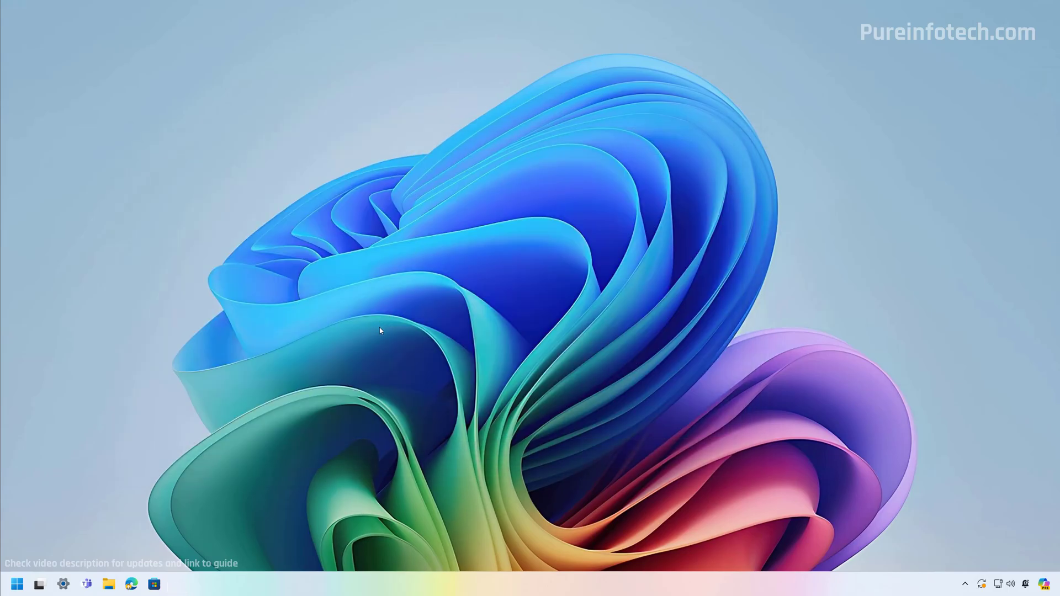
Launch Windhawk and install the 'Taskbar height and icon size' mod, accepting the risk
key("super")
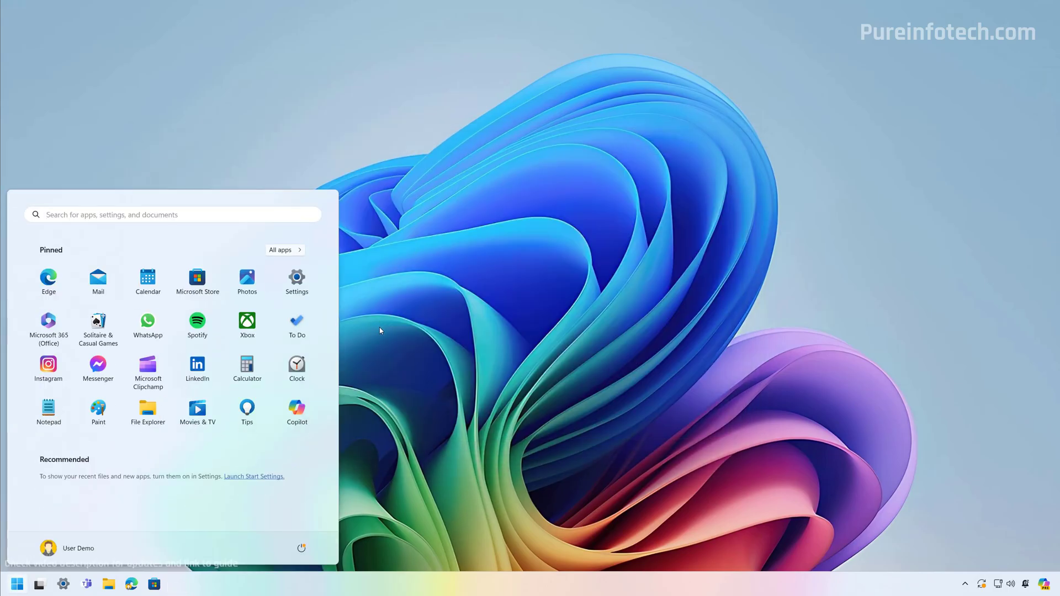
type("windhawk")
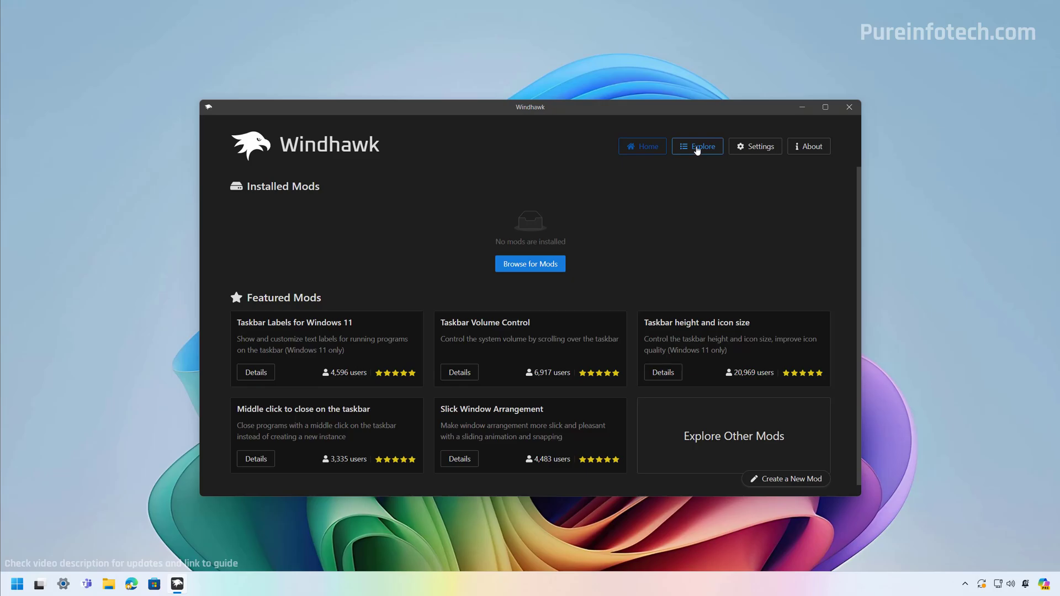
left_click(697, 147)
type("t")
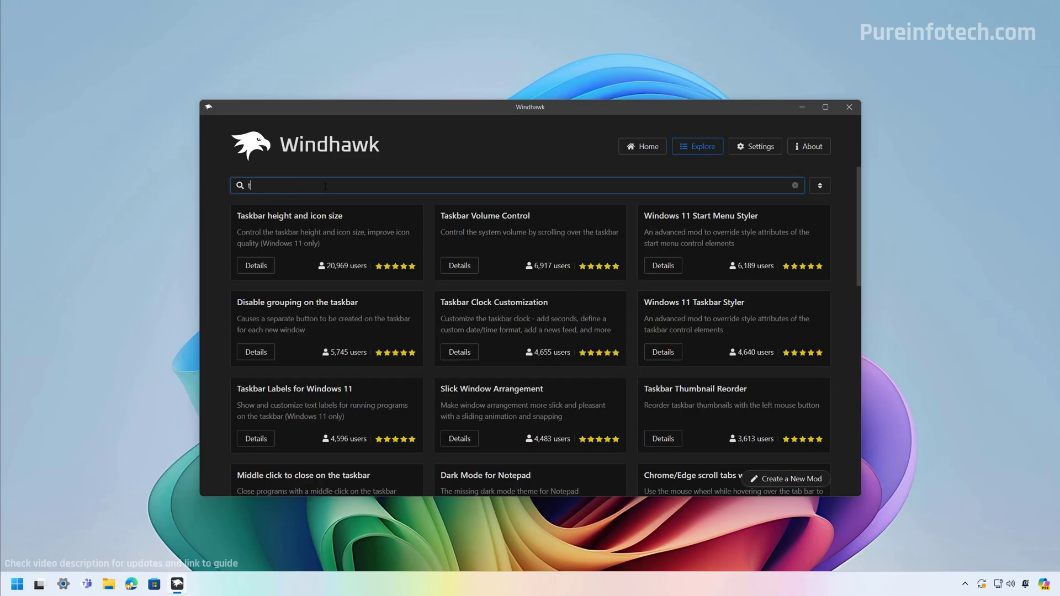
type("askbar height and i")
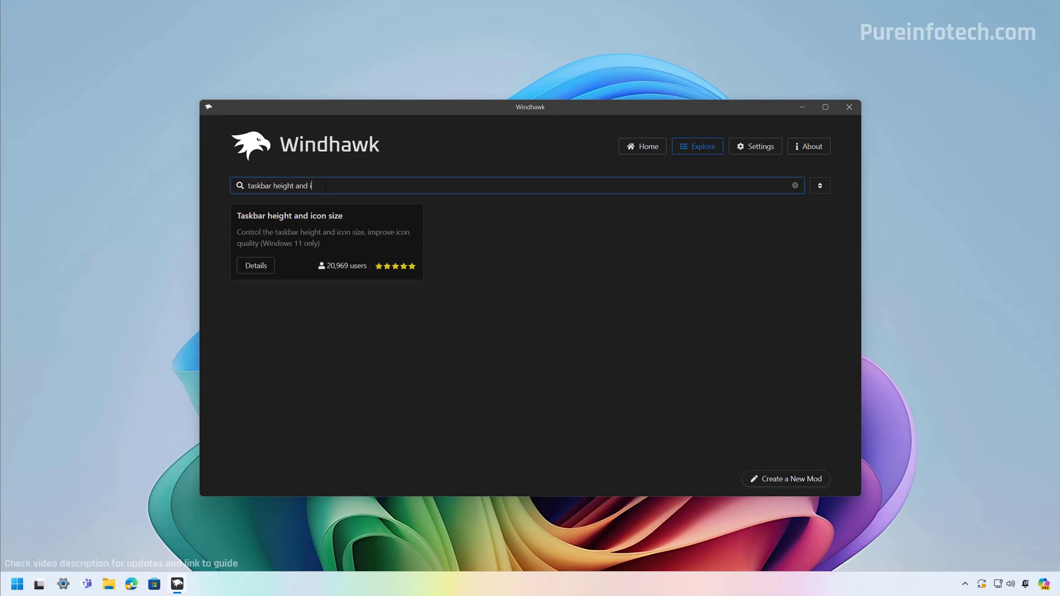
type("ncon size")
left_click(263, 269)
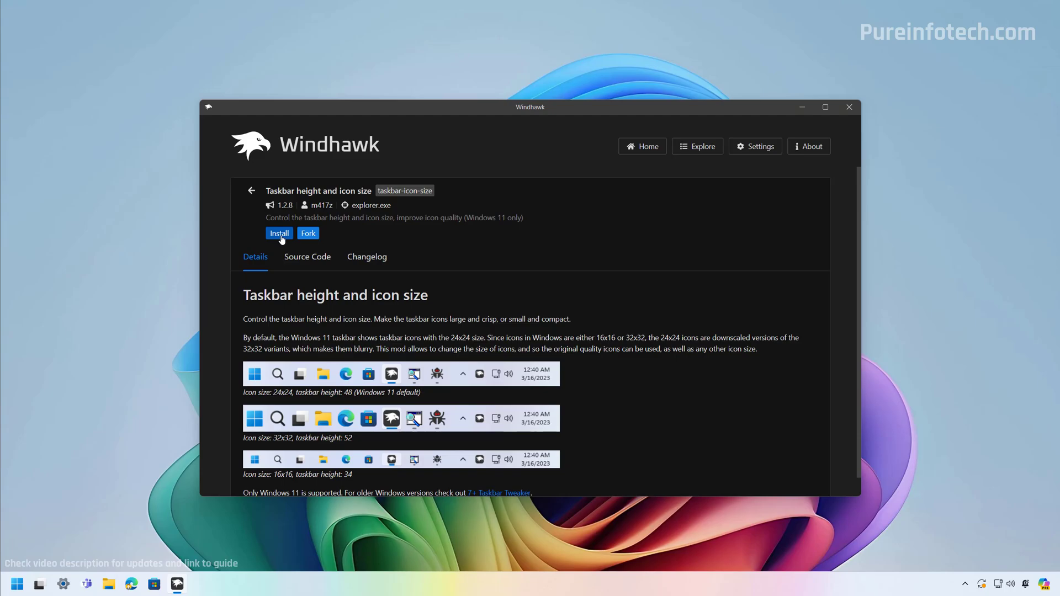
left_click(280, 235)
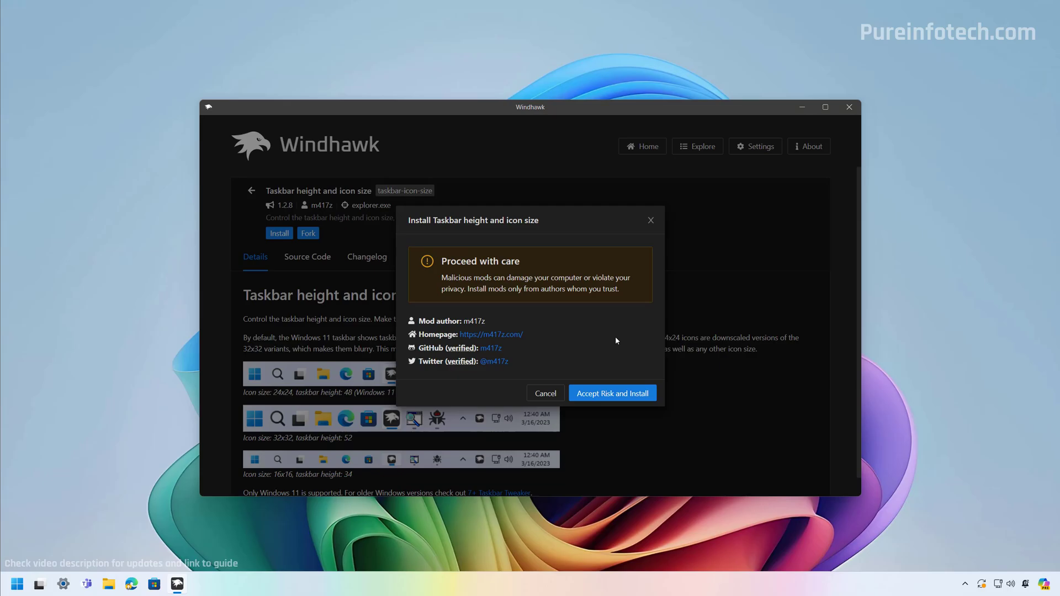
left_click(597, 394)
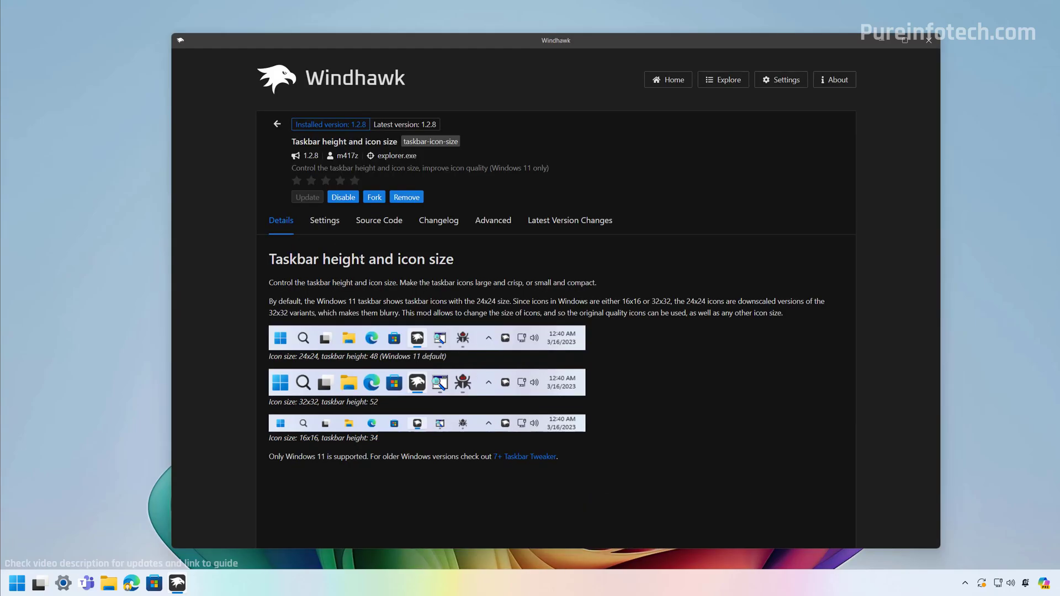
Set the mod's icon size to 16 and taskbar height to 34, then save
left_click(327, 223)
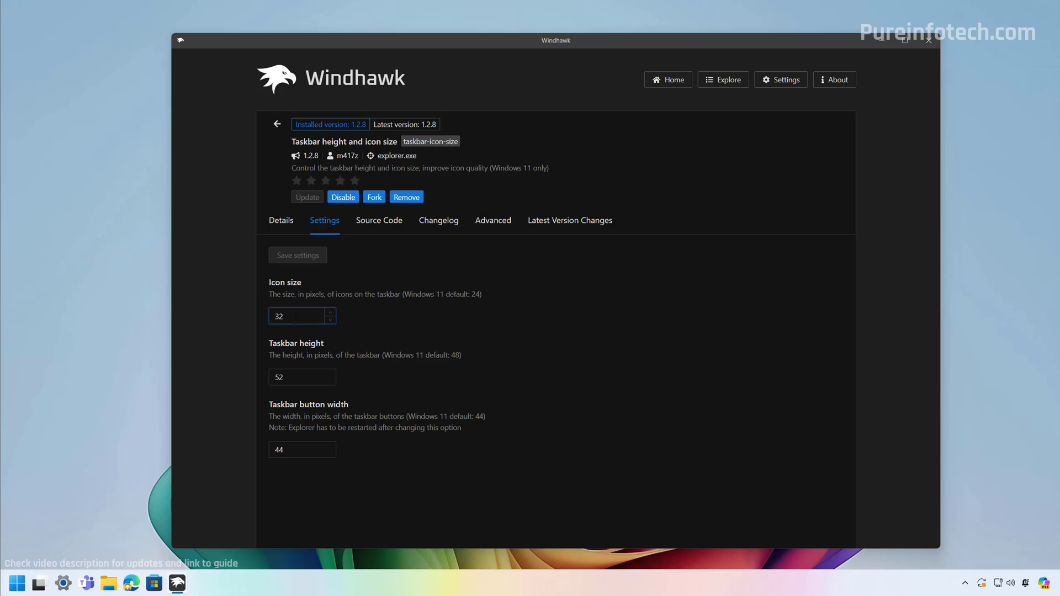
key("BackSpace")
key("BackSpace")
type("16")
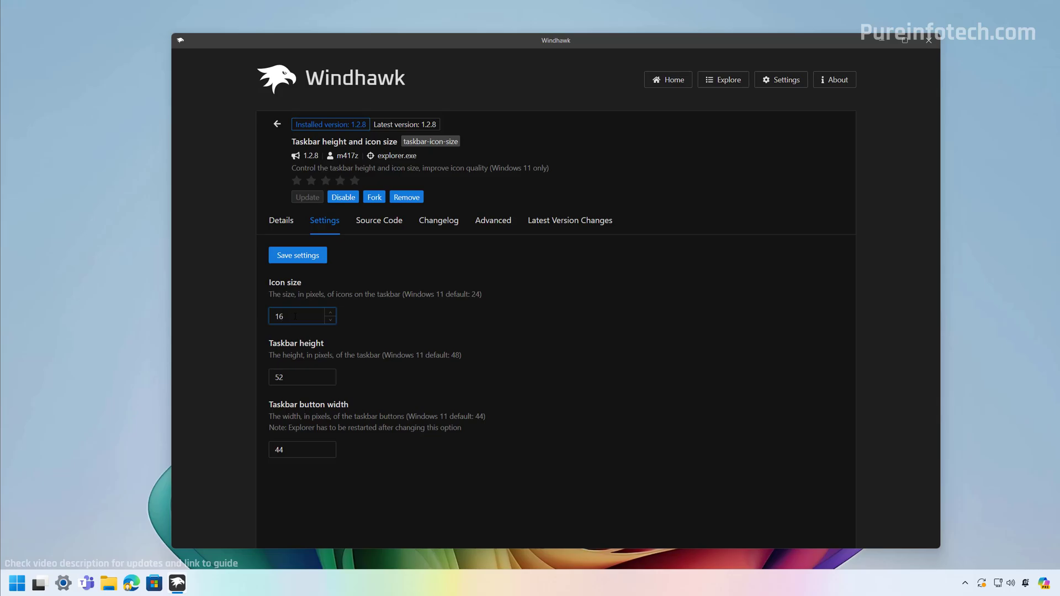
double_click(279, 378)
type("34")
left_click(311, 265)
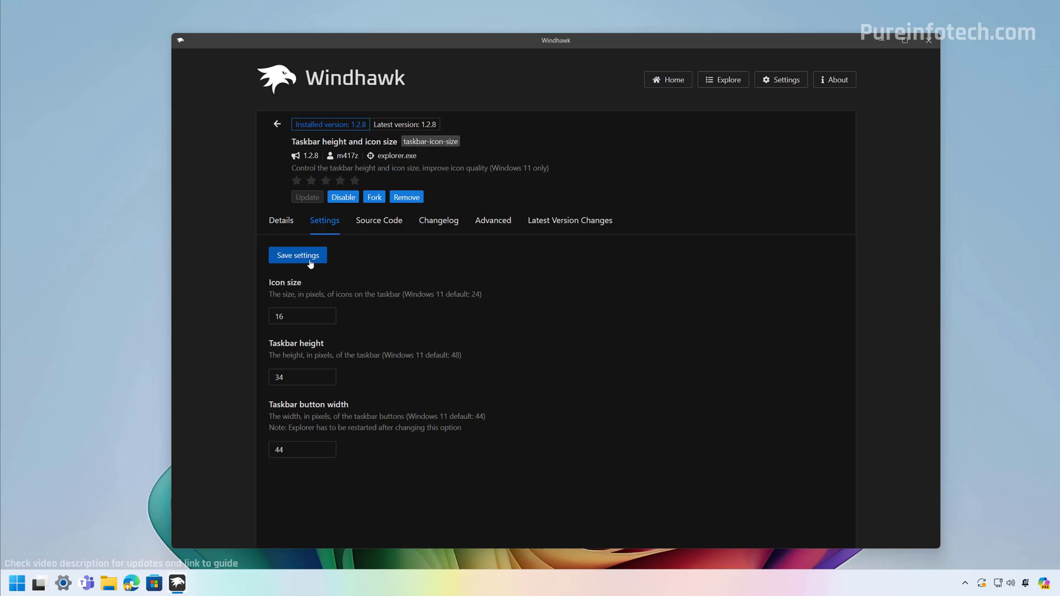
left_click(311, 264)
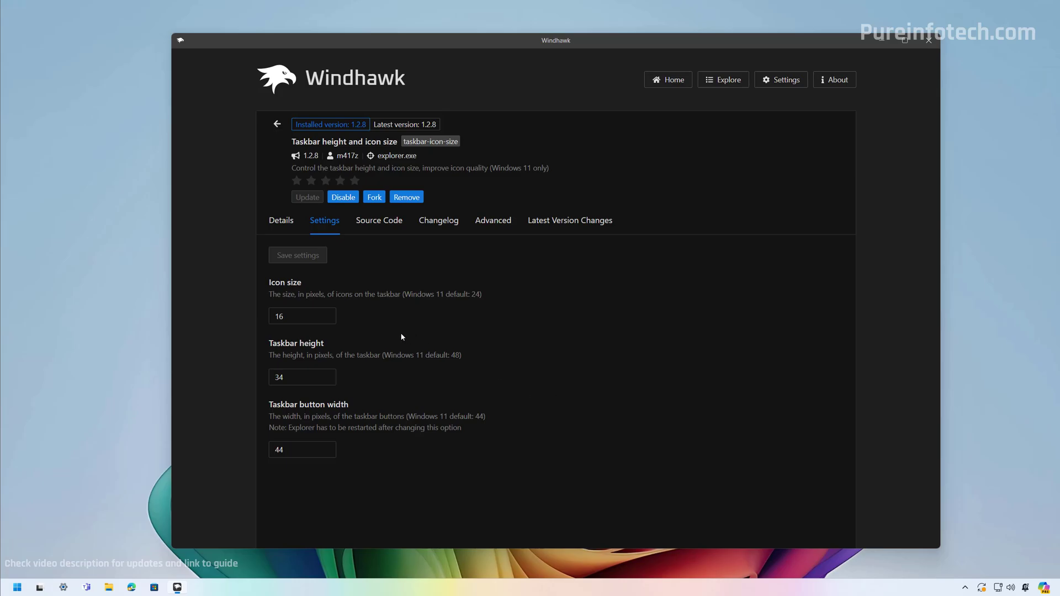
Set the mod's icon size back to 24 and taskbar height to 48, then save
double_click(297, 316)
type("024")
left_click(297, 377)
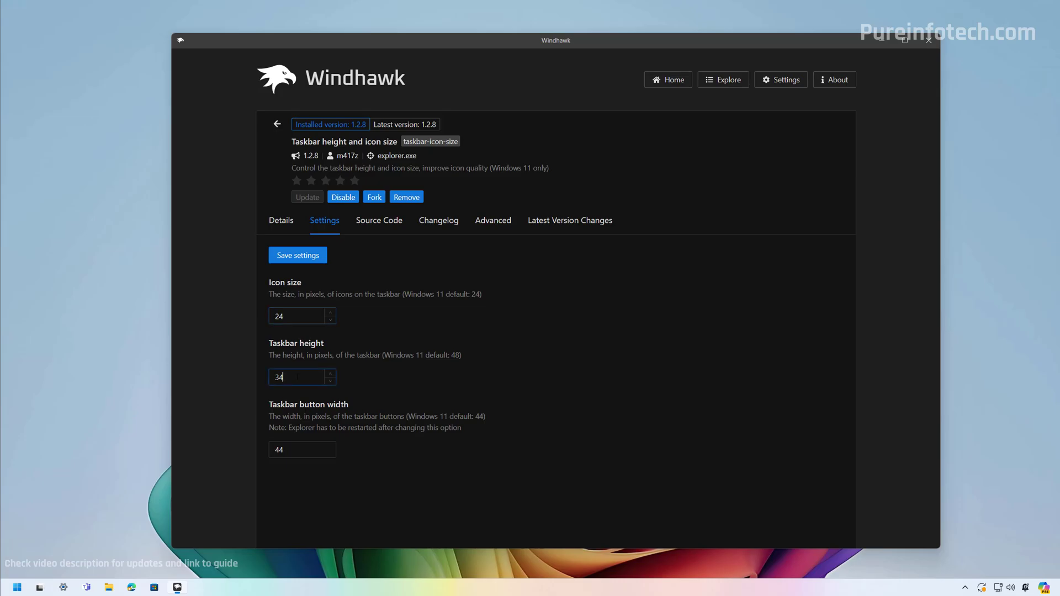
key("BackSpace")
key("BackSpace")
type("48")
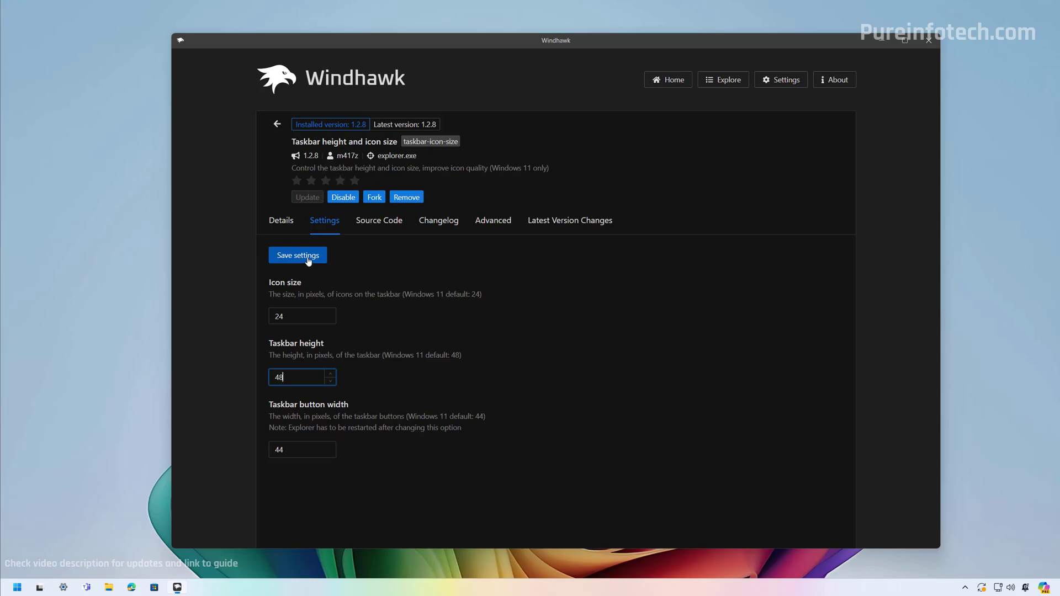
left_click(309, 260)
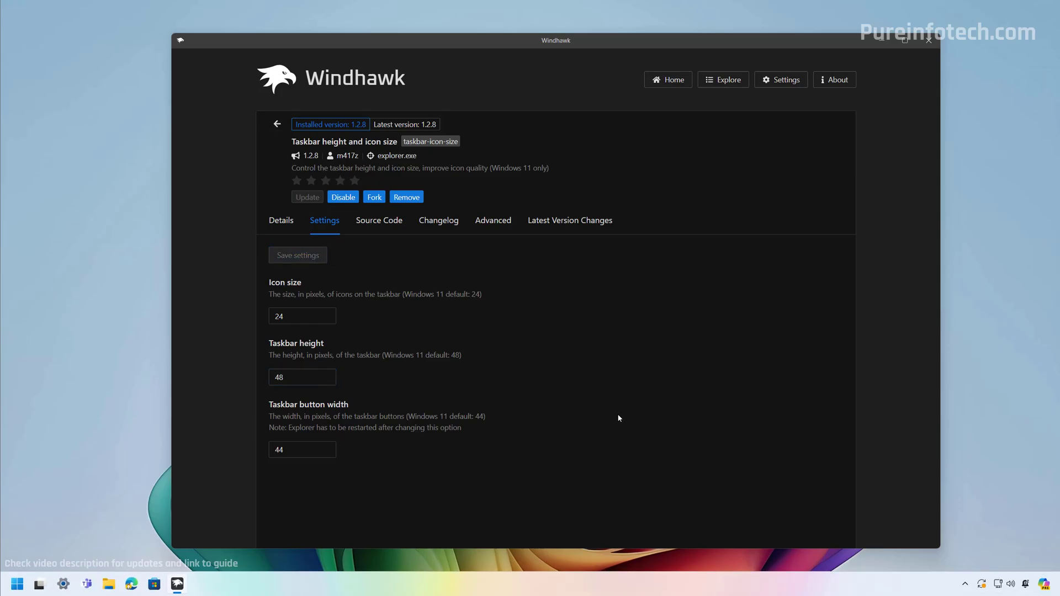
Remove the taskbar mod and close Windhawk
left_click(414, 200)
left_click(455, 243)
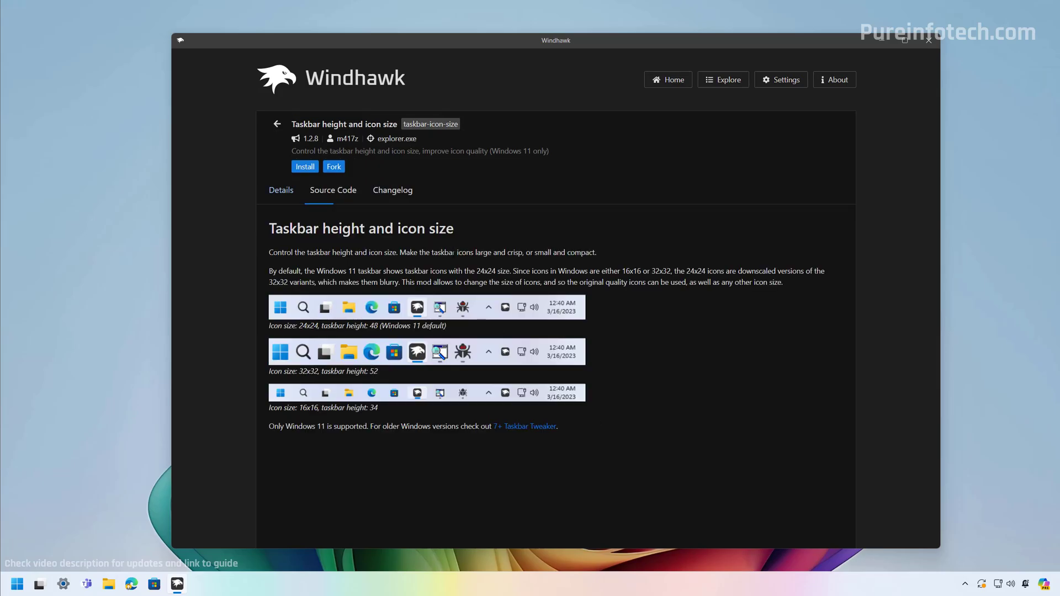
left_click(928, 42)
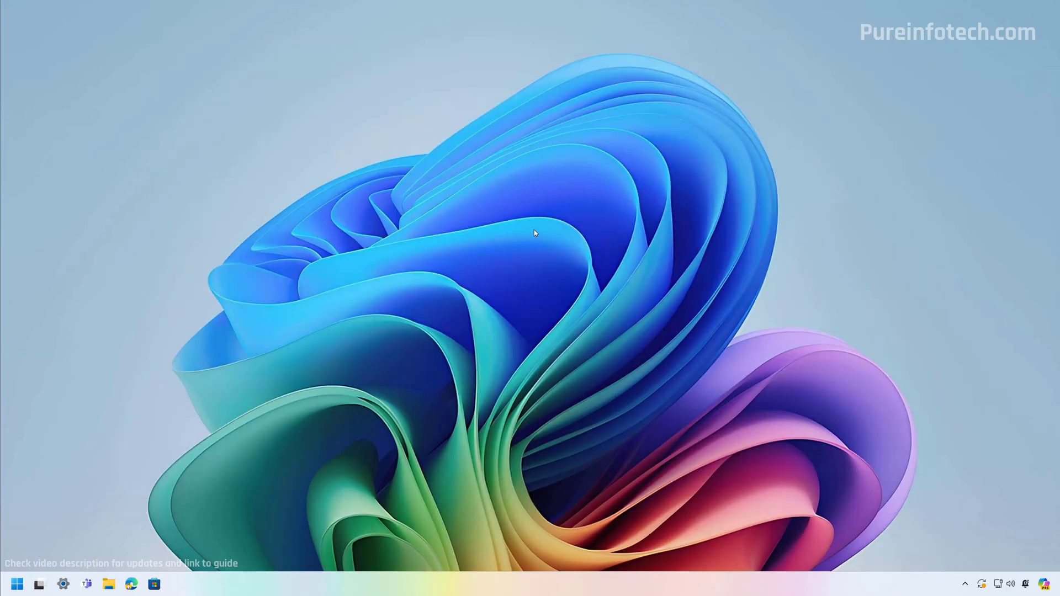
Search 'windhawk' in Installed apps and uninstall it, approving the UAC prompt
left_click(64, 584)
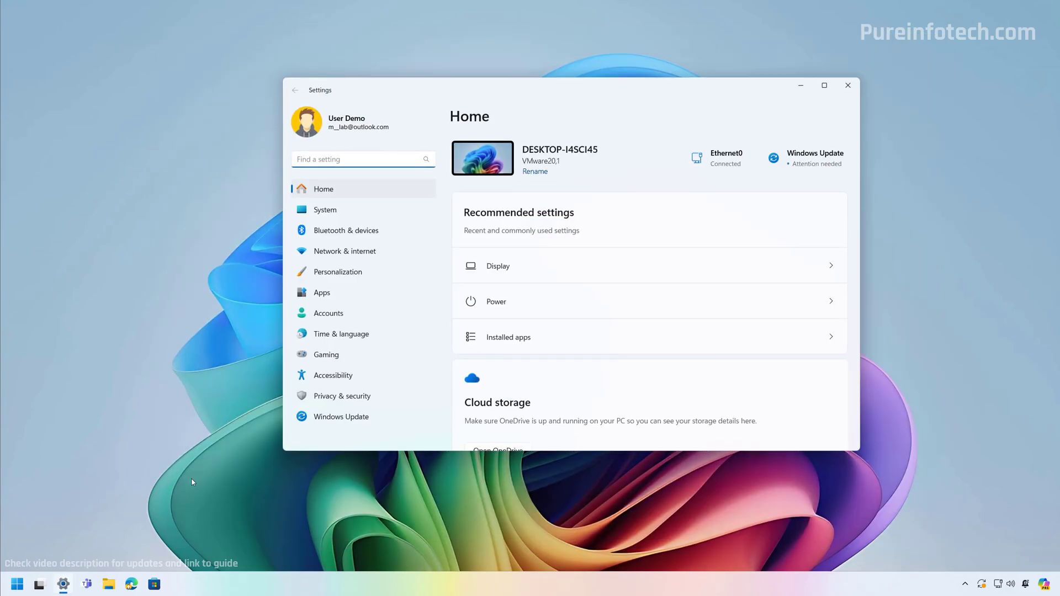
left_click(353, 293)
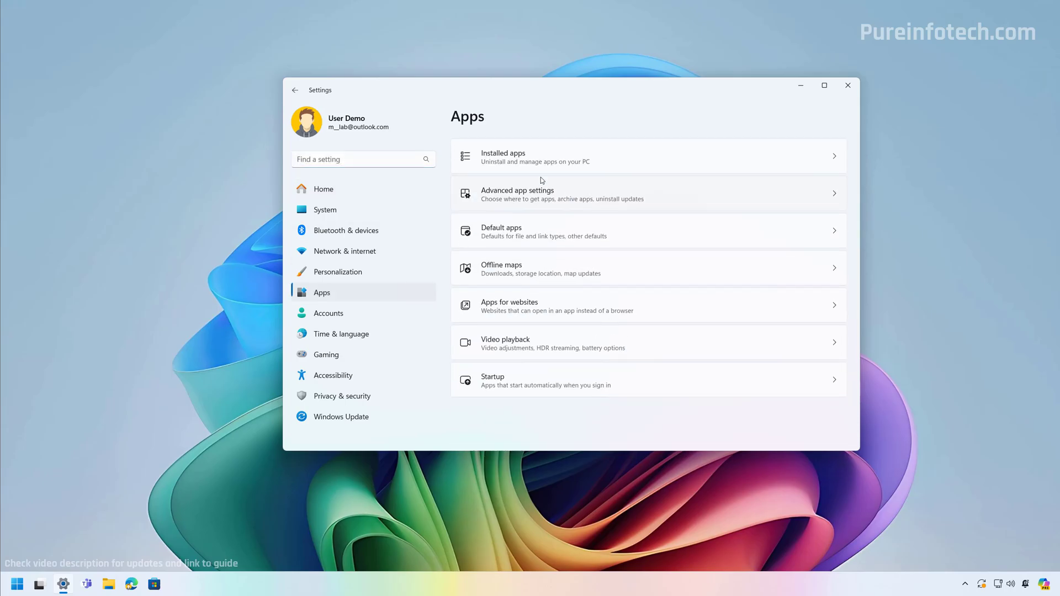
left_click(522, 156)
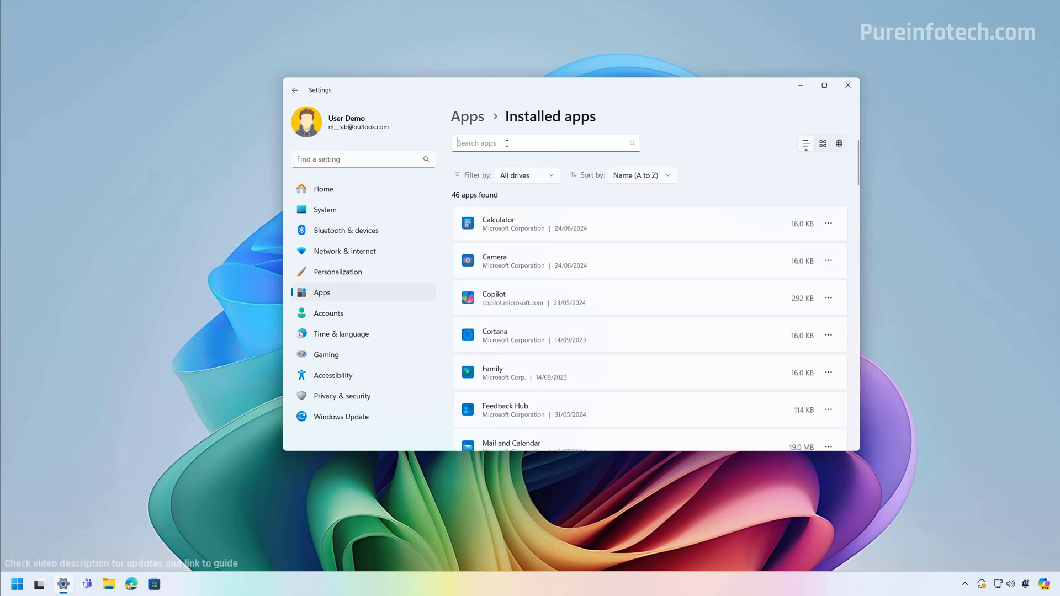
type("windhawk")
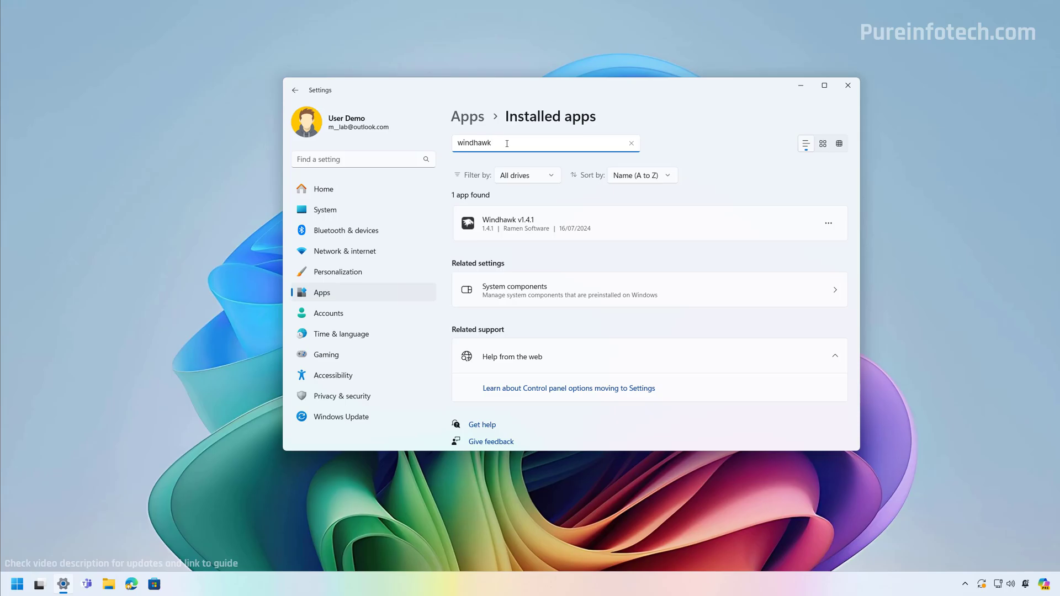
left_click(829, 225)
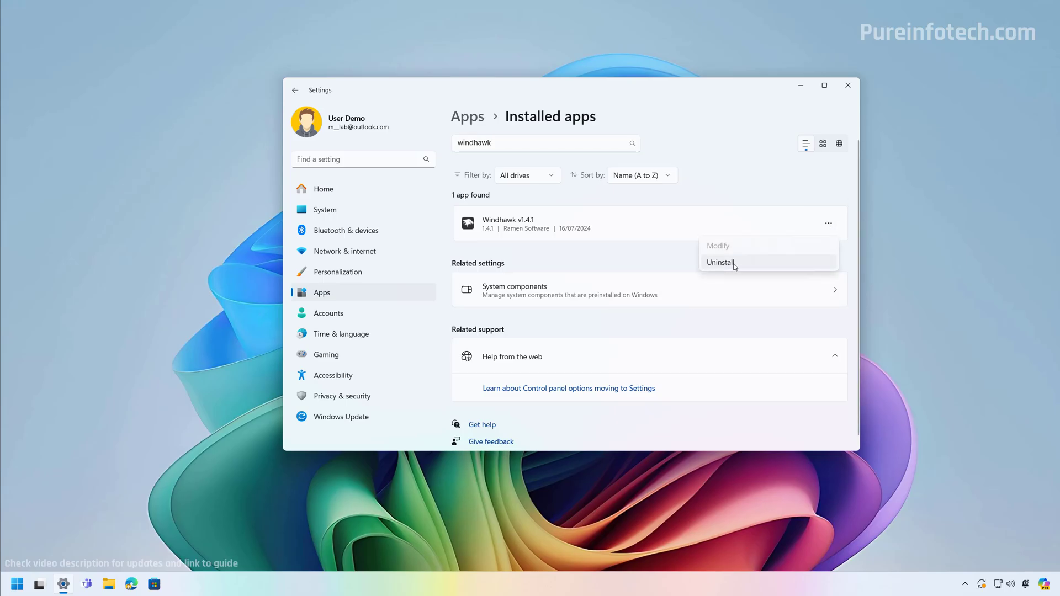
left_click(735, 264)
left_click(805, 281)
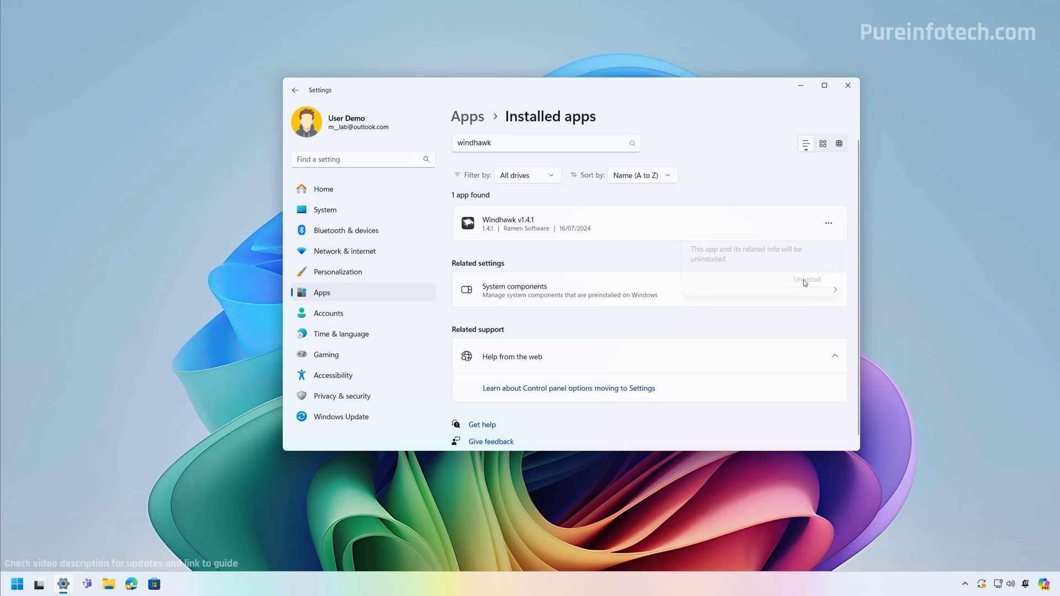
left_click(478, 379)
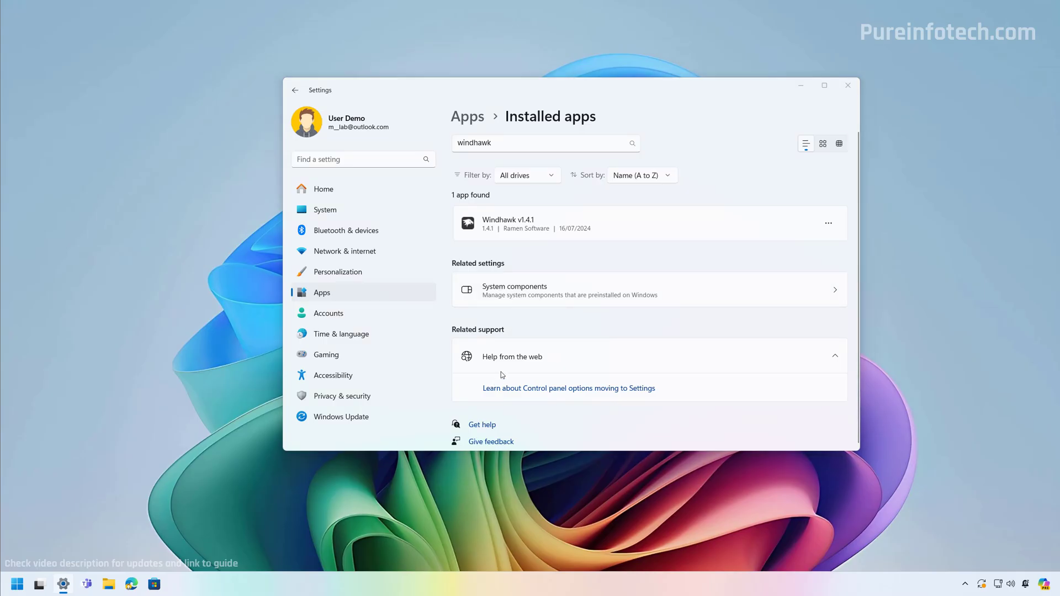
Tick 'Remove the program's settings' and run the Windhawk uninstall
left_click(417, 293)
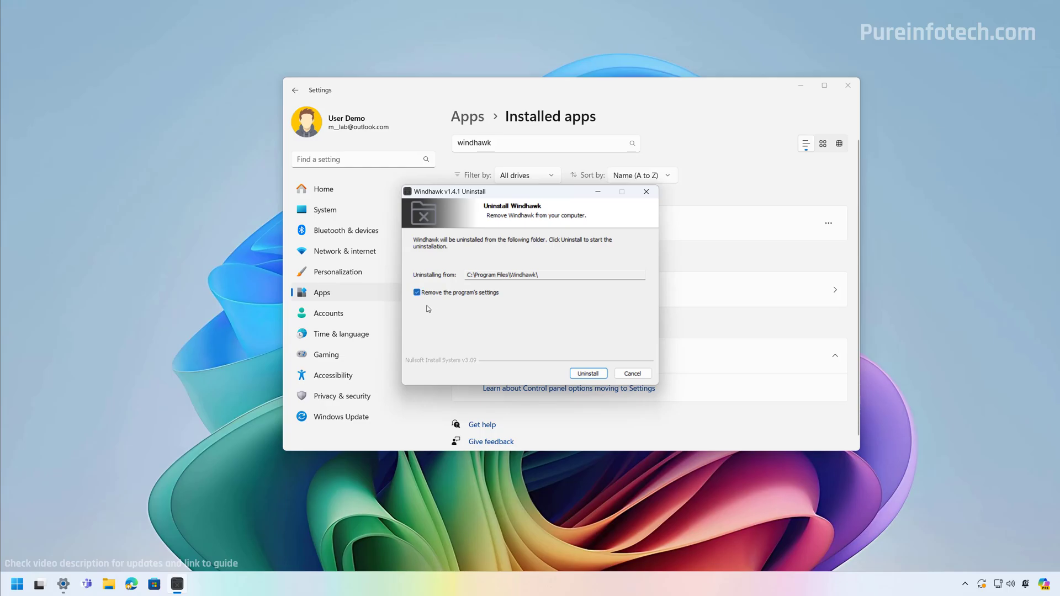
left_click(580, 376)
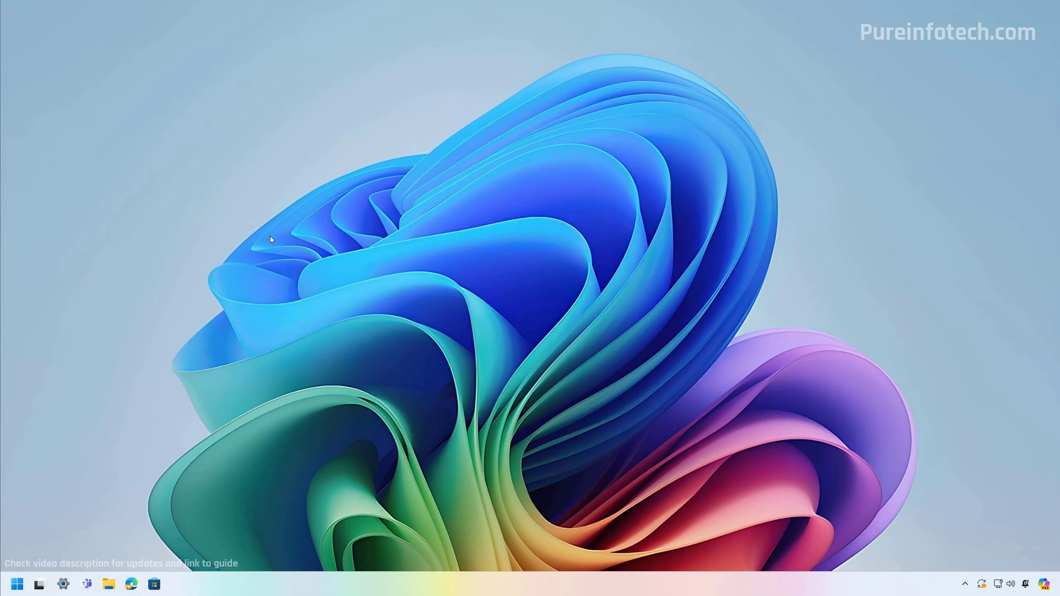
Launch Edge and load the Stardock Start11 product page
left_click(131, 584)
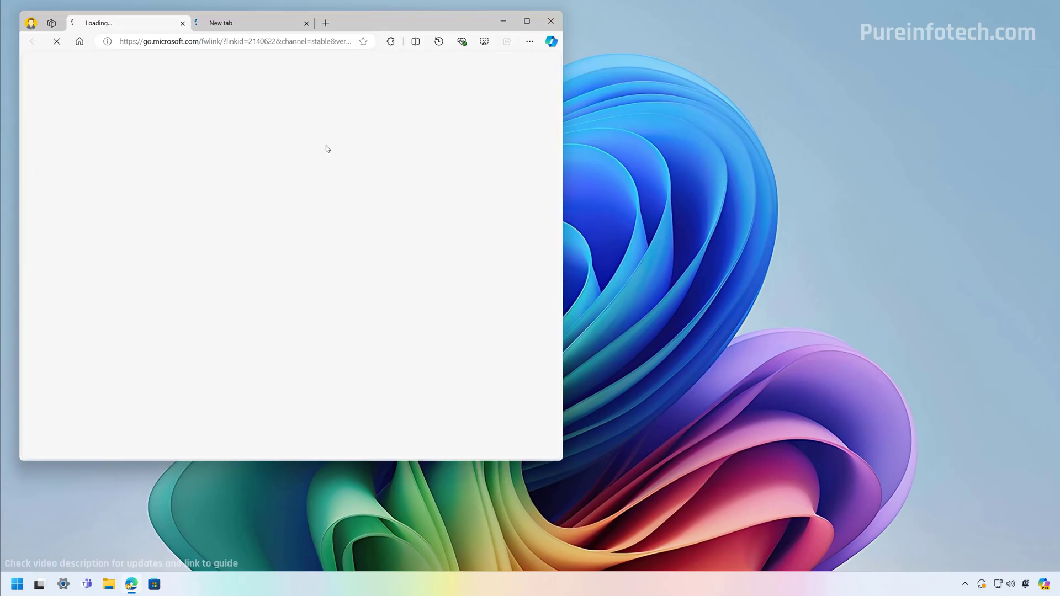
left_click(239, 21)
type("https://www.stardock.com/products/start11/")
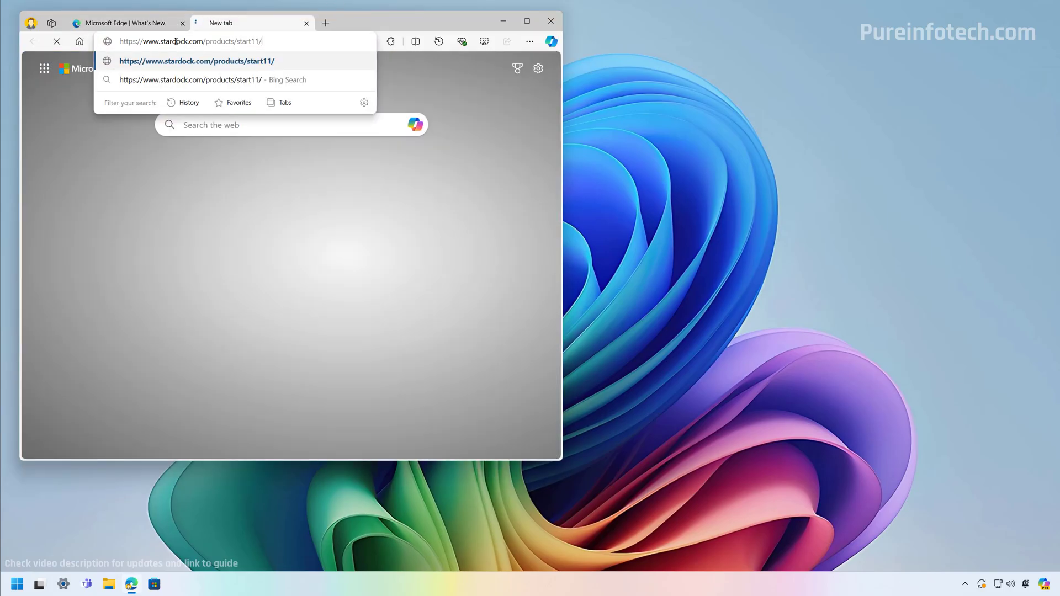
key("Return")
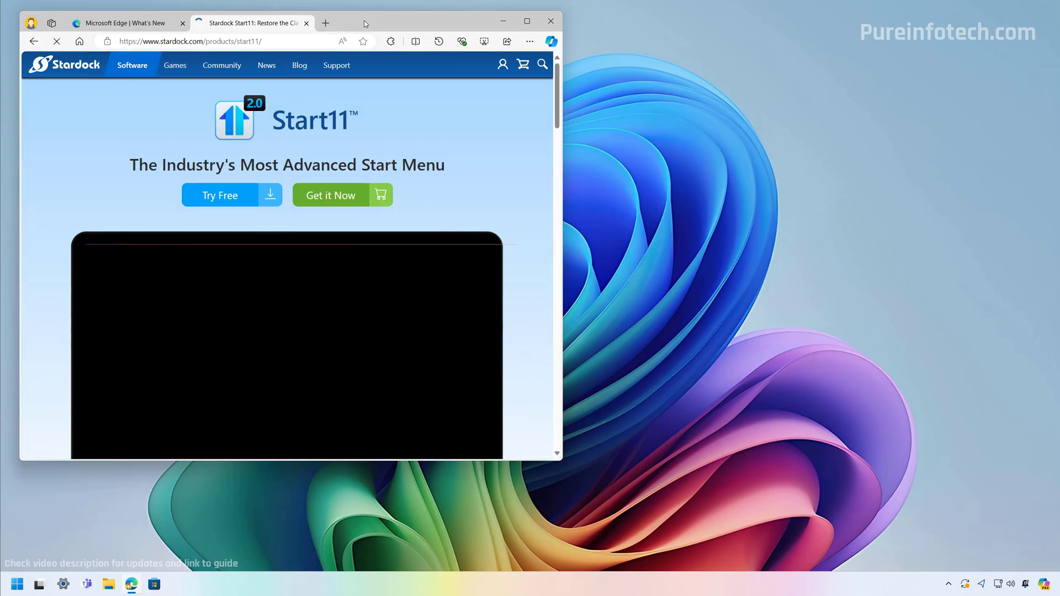
left_click_drag(420, 23, 522, 38)
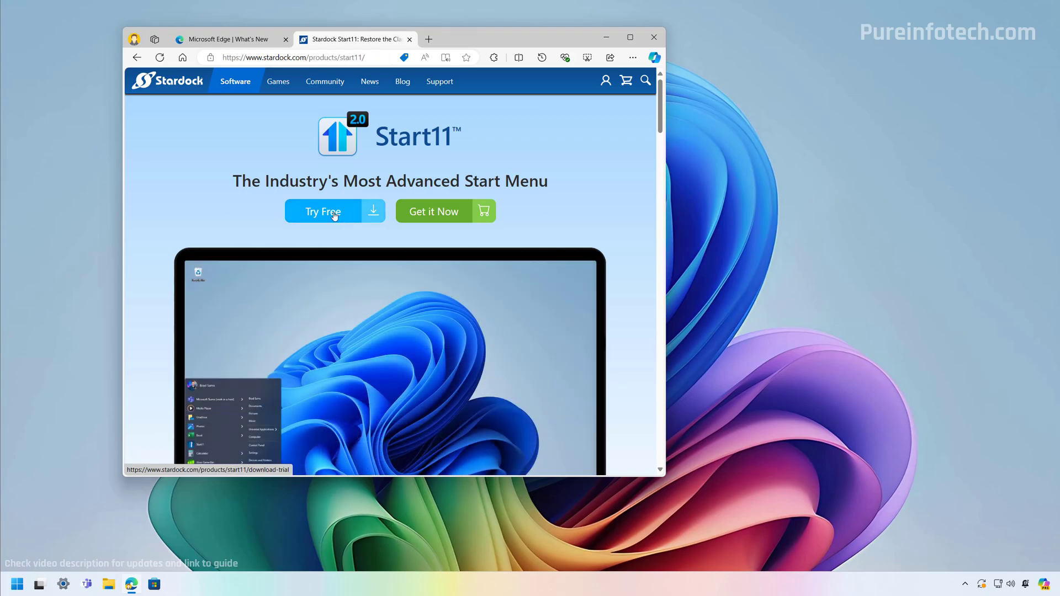
Download Start11v2-setup.exe via Try Free and Save as, then show it in the Downloads folder
left_click(333, 214)
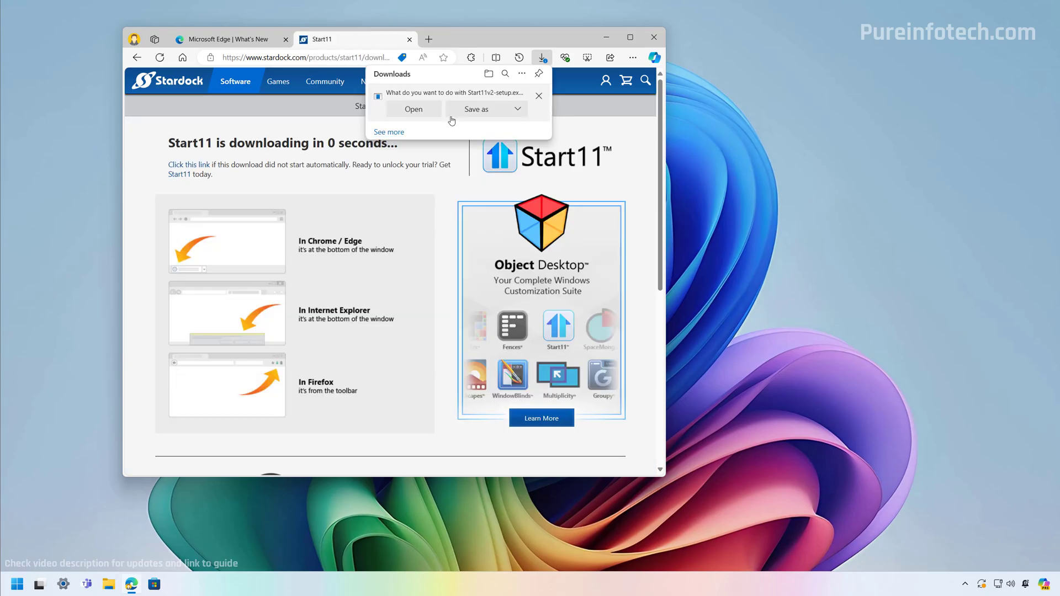
left_click(482, 111)
left_click(563, 305)
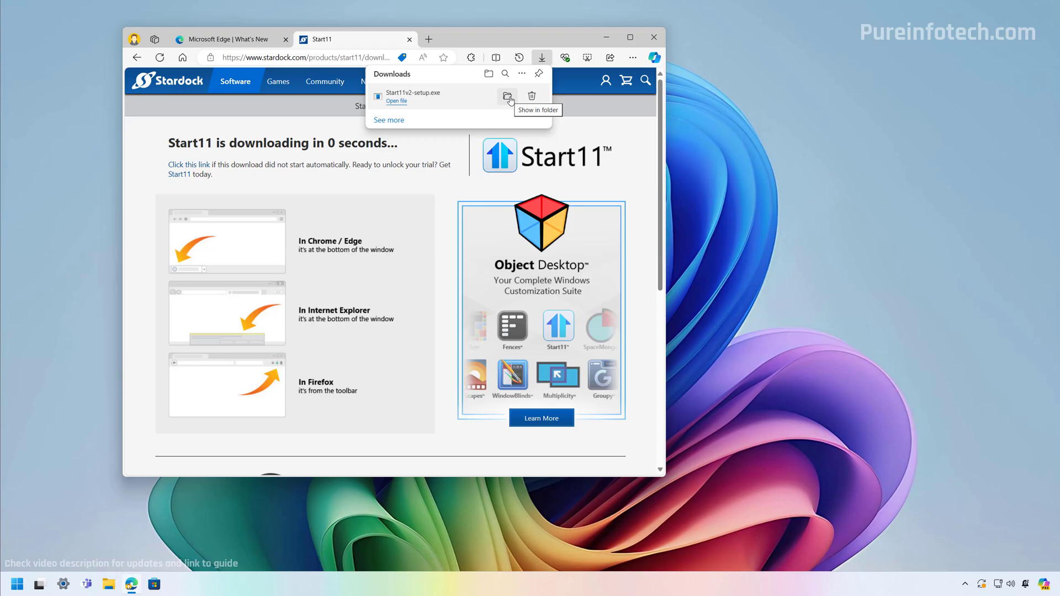
left_click(508, 98)
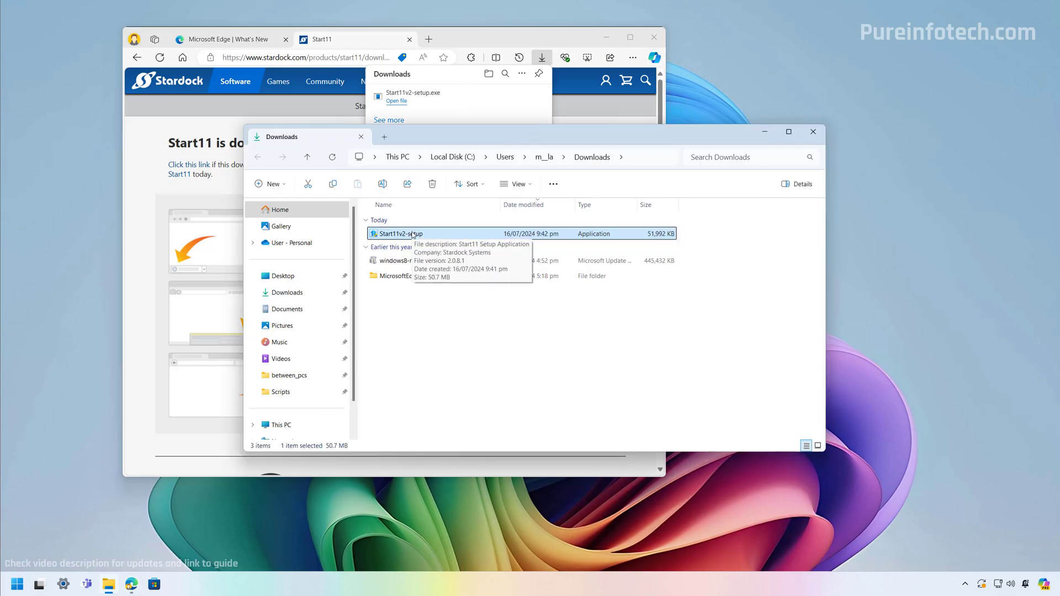
Run Start11v2-setup, approve the UAC prompt, and accept the license to install Start11
double_click(412, 235)
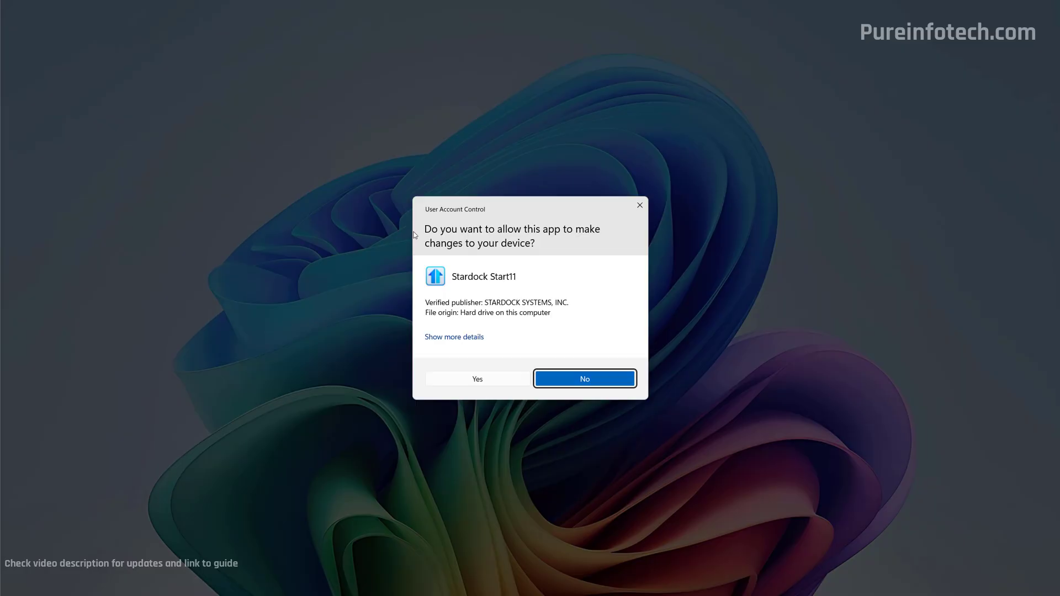
left_click(482, 382)
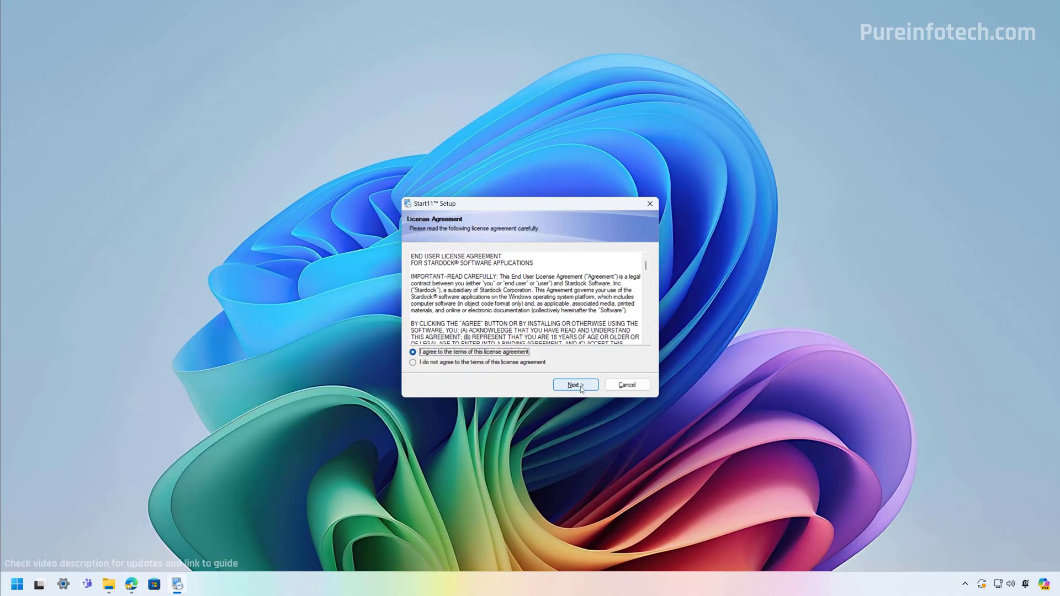
left_click(582, 388)
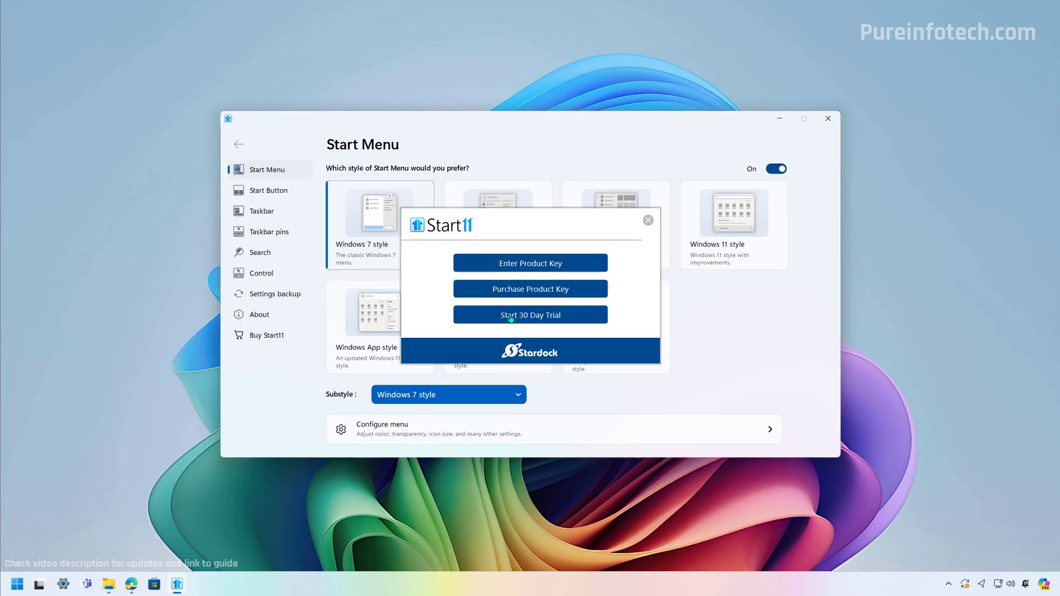
Start the 30-day Start11 trial by submitting and verifying an email address
left_click(511, 319)
key("ctrl+v")
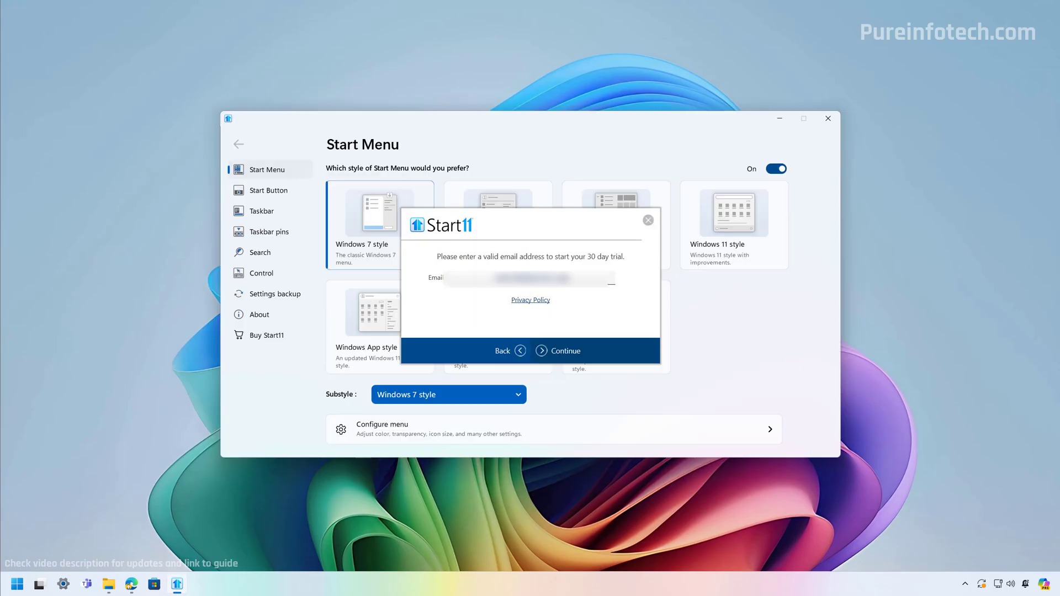
left_click(569, 353)
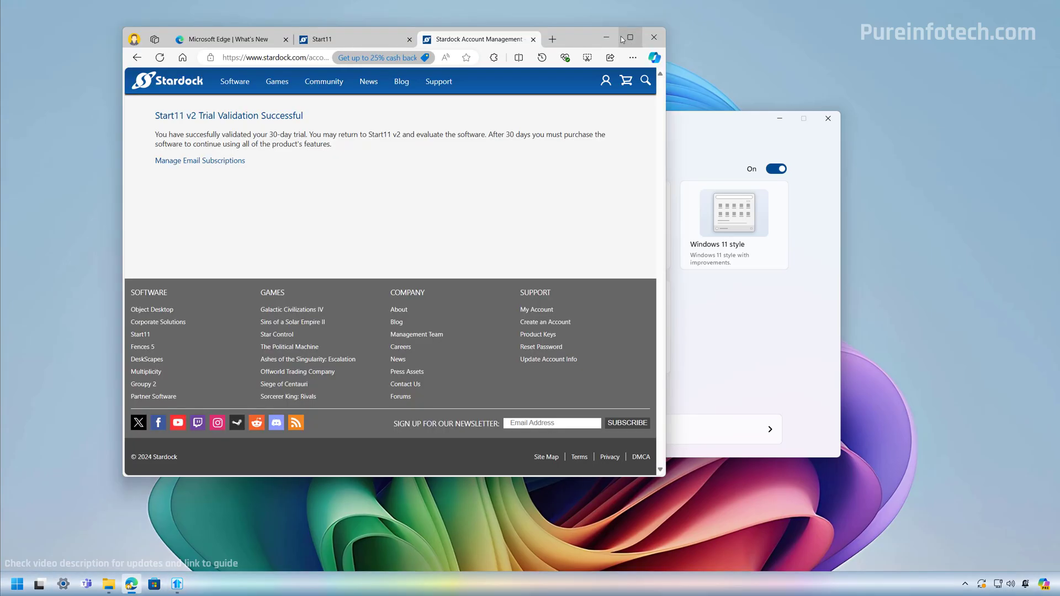
left_click(612, 37)
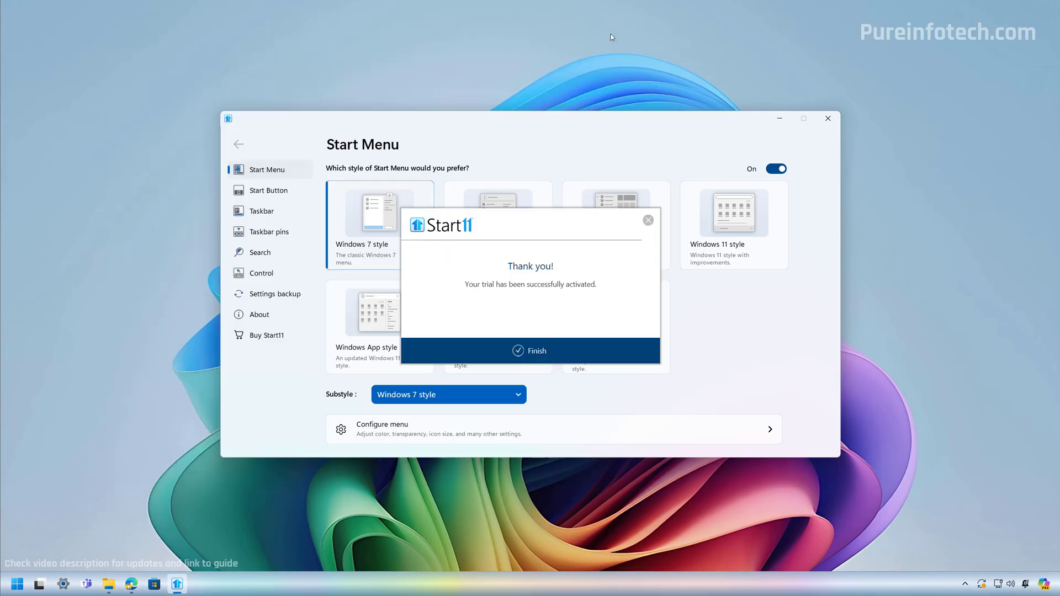
left_click(542, 352)
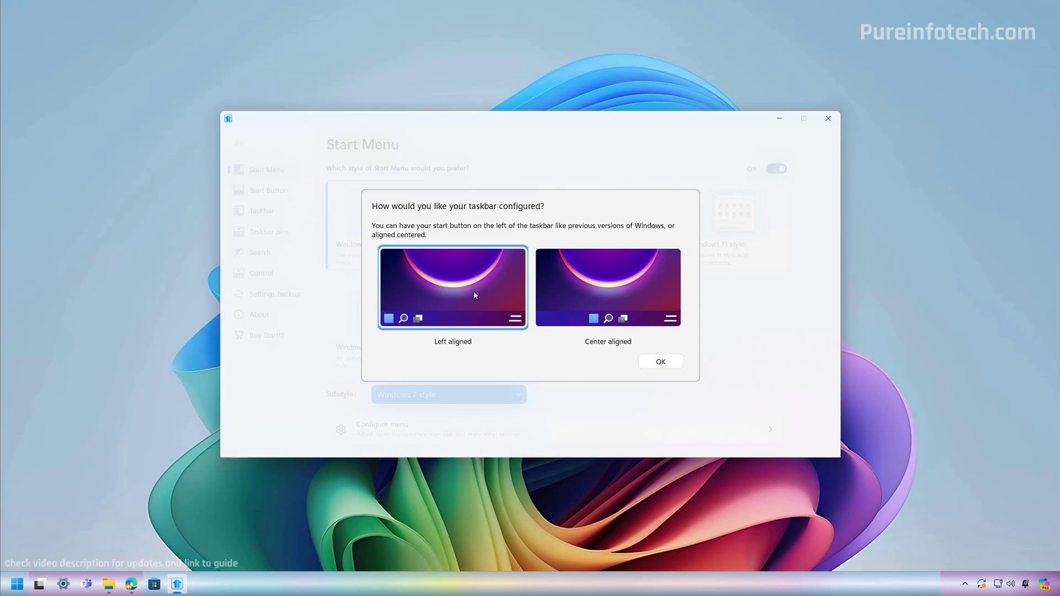
Accept the alignment choice and turn on 'Let Start11 enhance the taskbar', confirming Yes
left_click(661, 361)
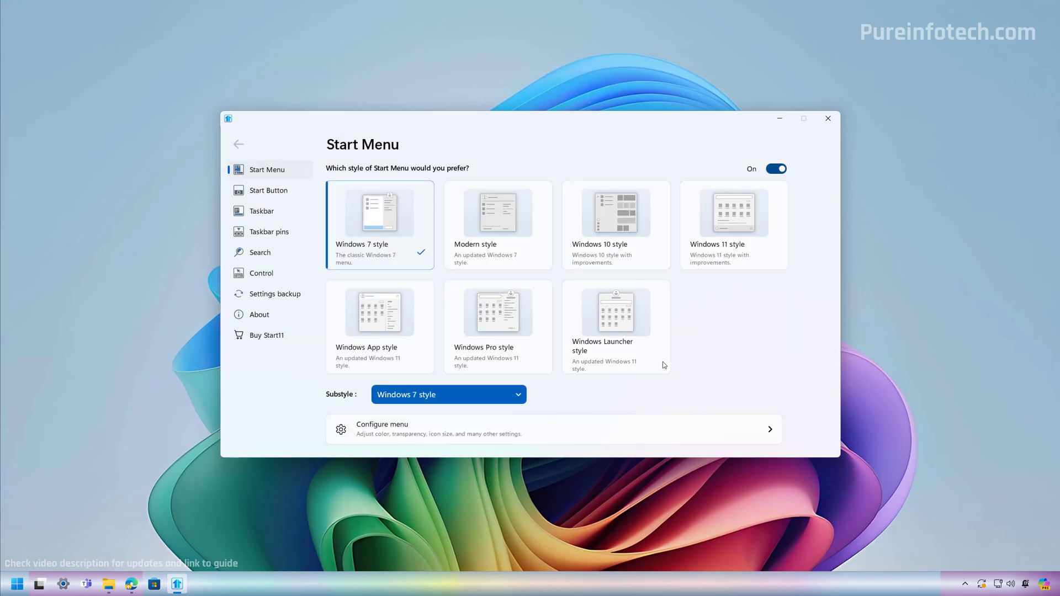
left_click(260, 212)
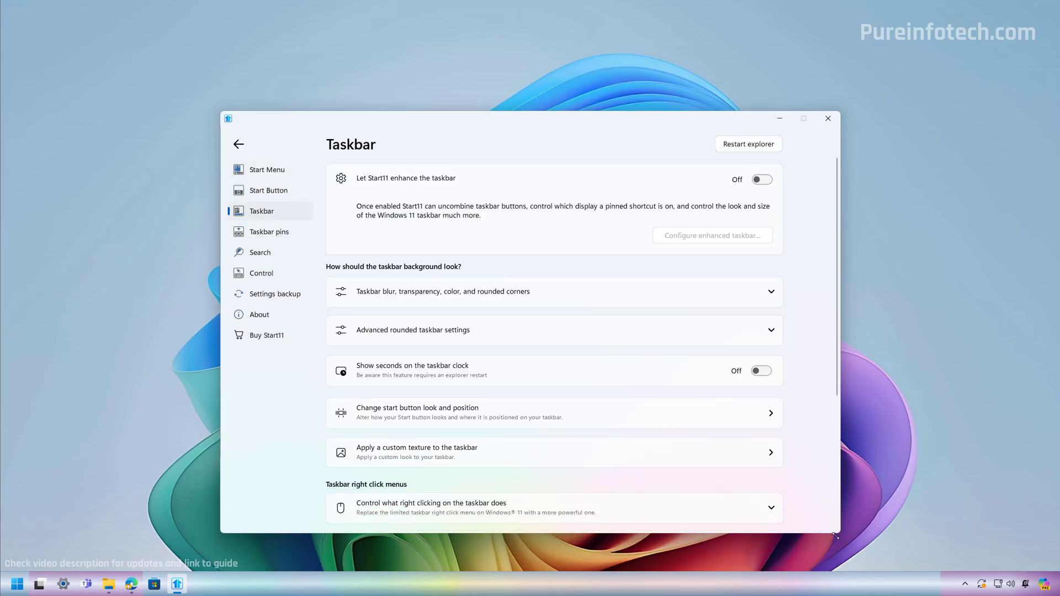
left_click(762, 180)
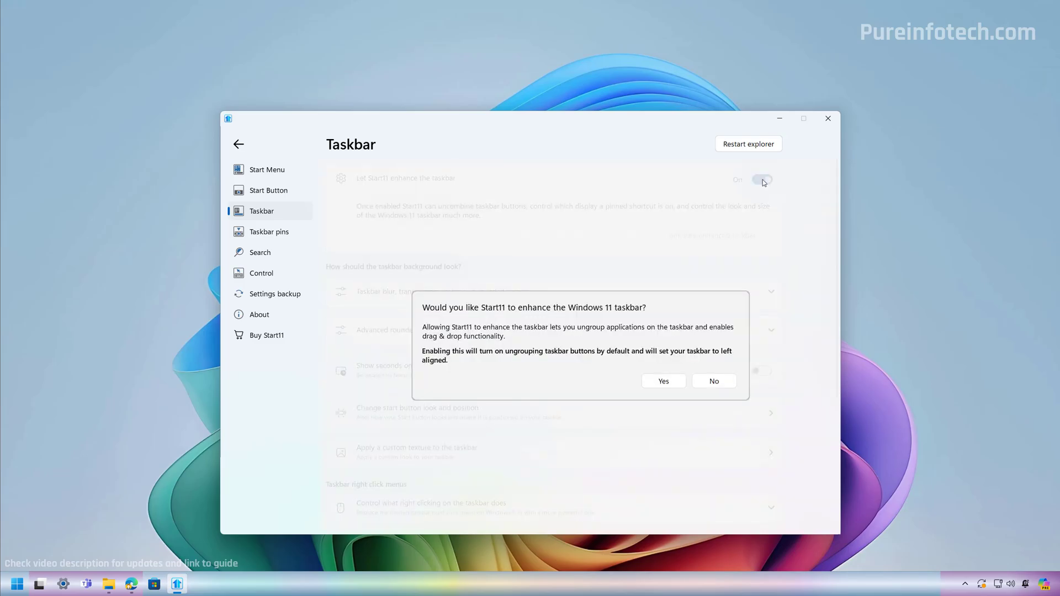
left_click(663, 379)
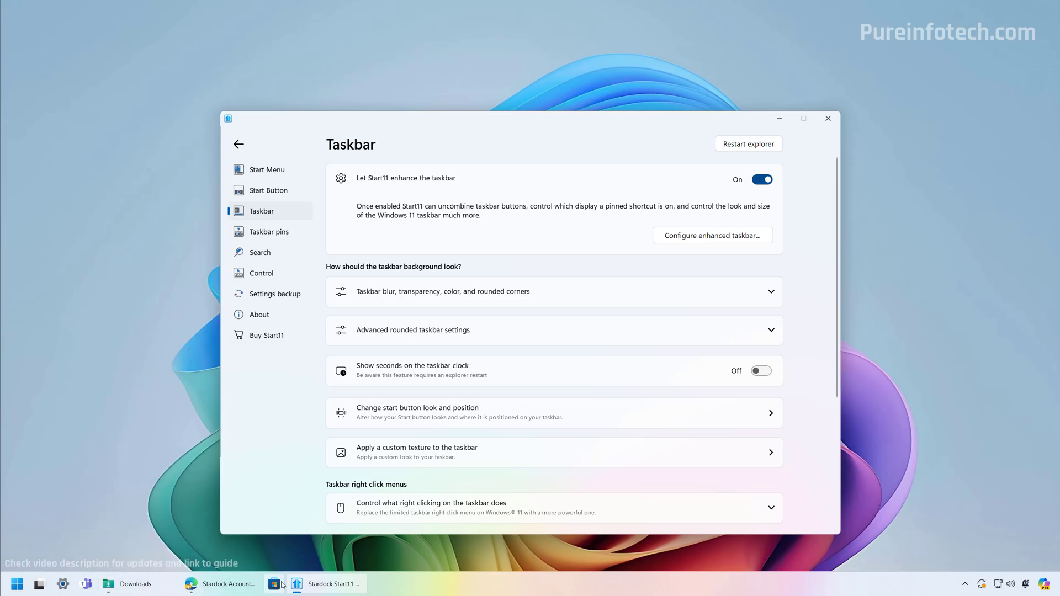
Set the enhanced taskbar's button combining to 'Always combine taskbar buttons'
left_click(685, 236)
left_click(458, 189)
left_click(430, 238)
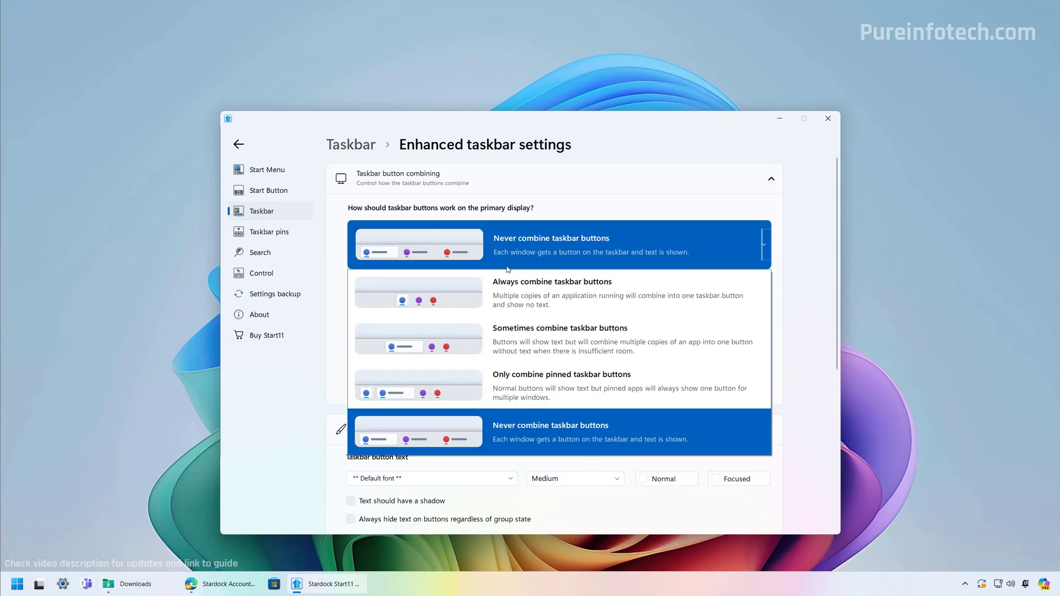
left_click(538, 300)
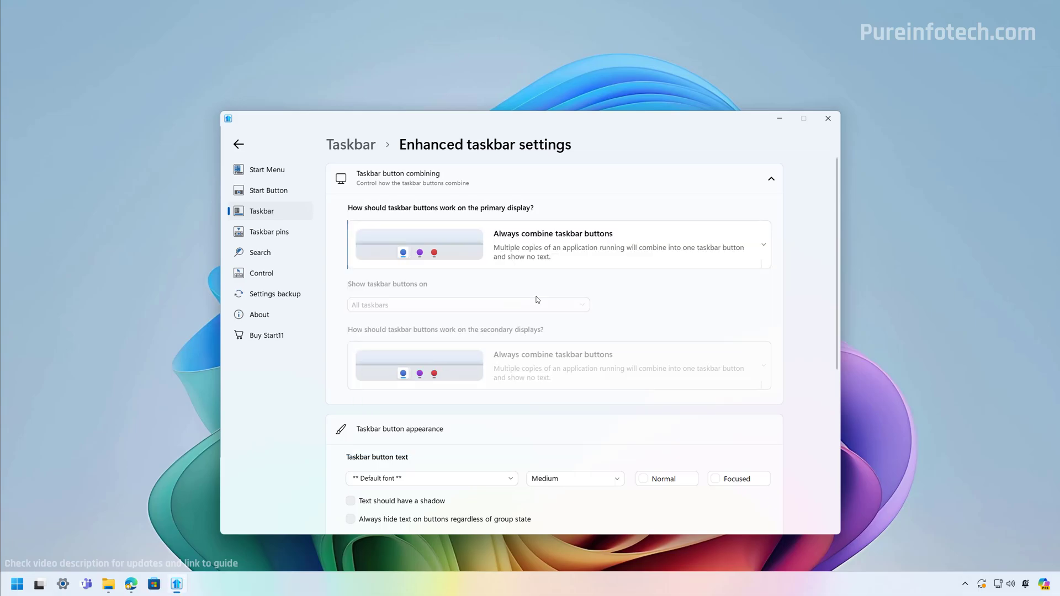
left_click(575, 179)
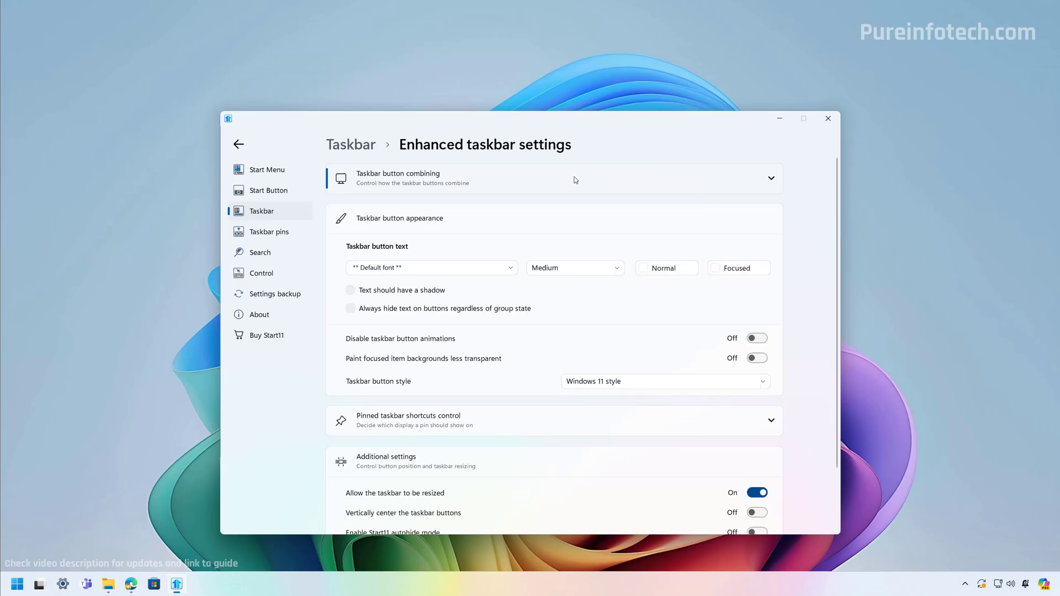
left_click(261, 213)
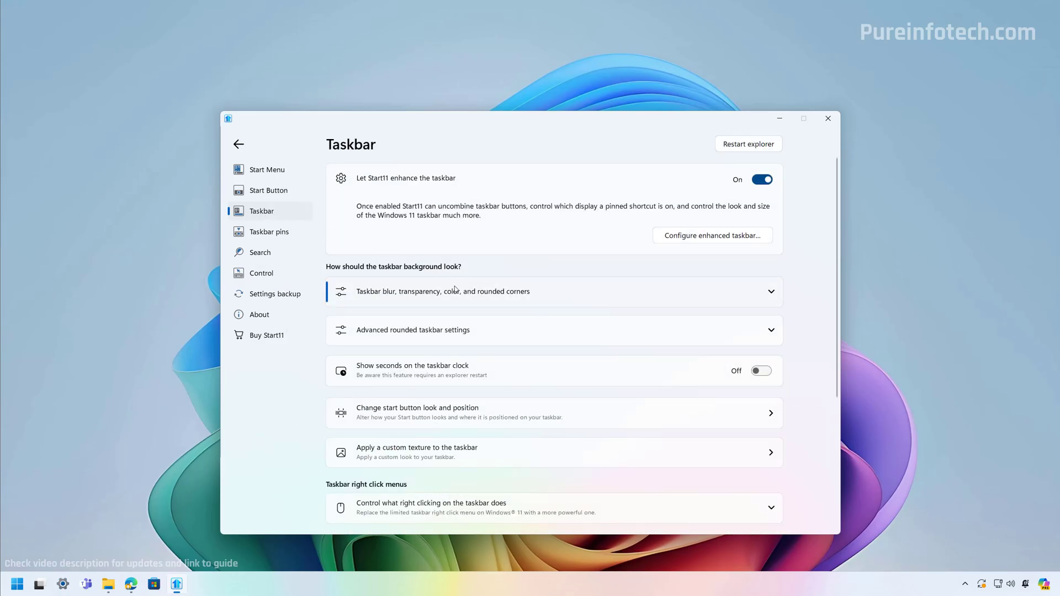
Try the Small and then Large taskbar sizes, restarting Explorer after each
scroll(472, 305, "down", 4)
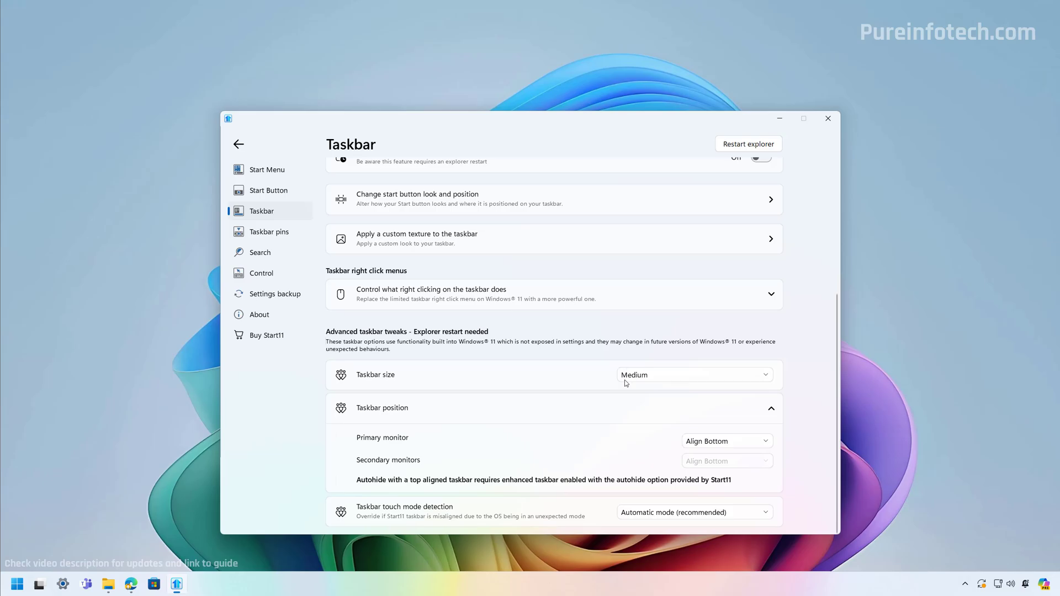
left_click(648, 378)
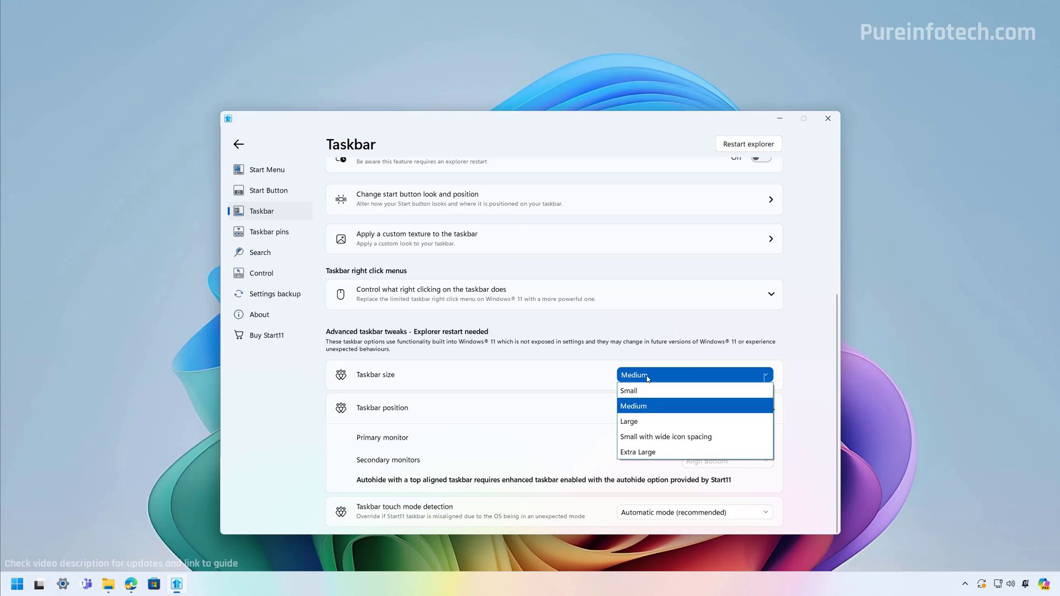
left_click(635, 390)
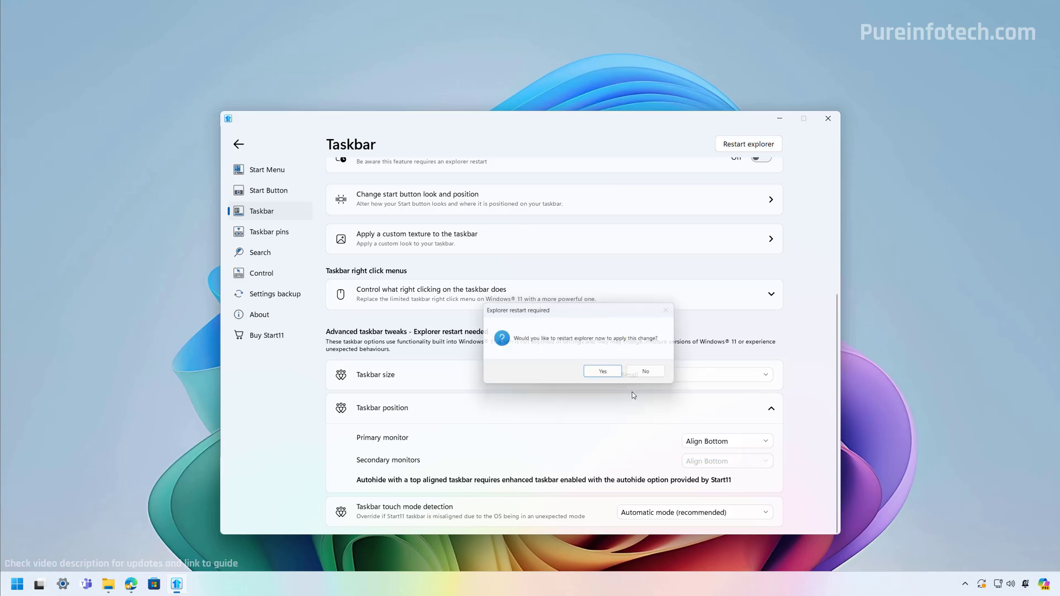
left_click(607, 374)
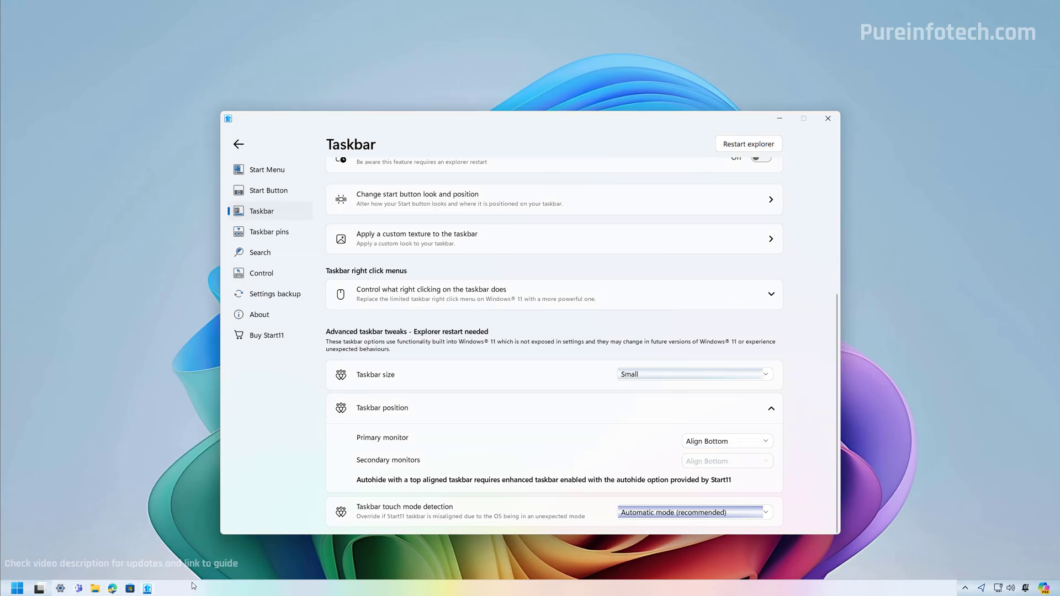
left_click(643, 375)
left_click(630, 420)
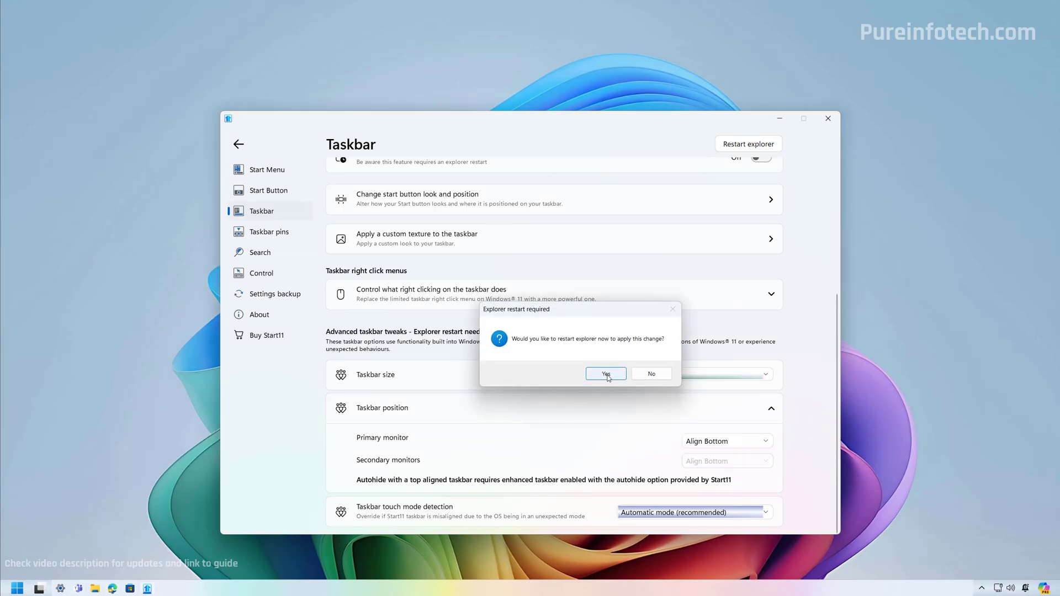
left_click(607, 375)
Apply Small with wide icon spacing, restart Explorer, and check the Start11 Start menu
left_click(663, 375)
left_click(662, 436)
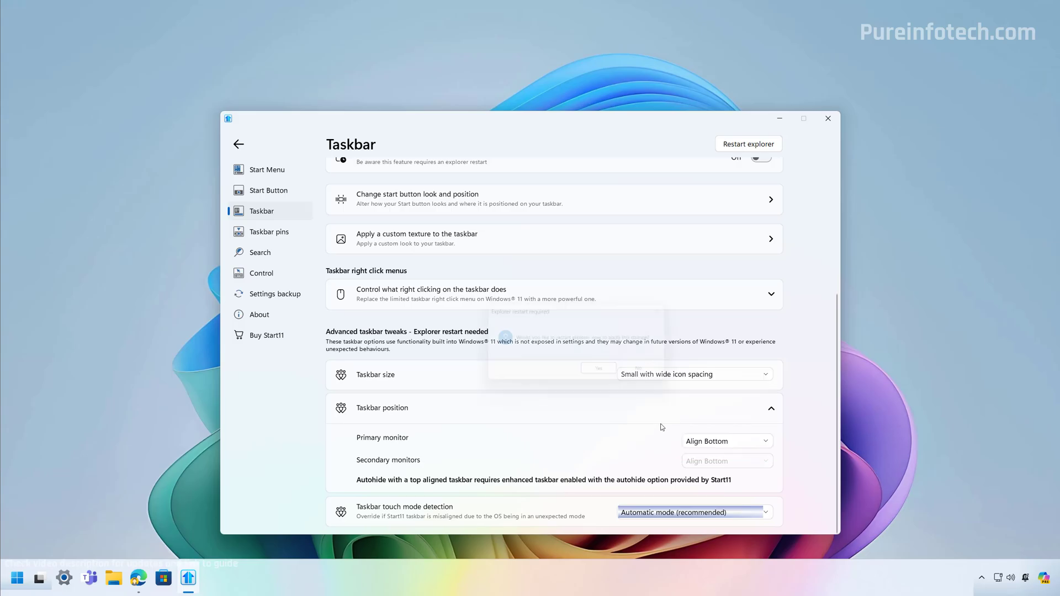
left_click(601, 377)
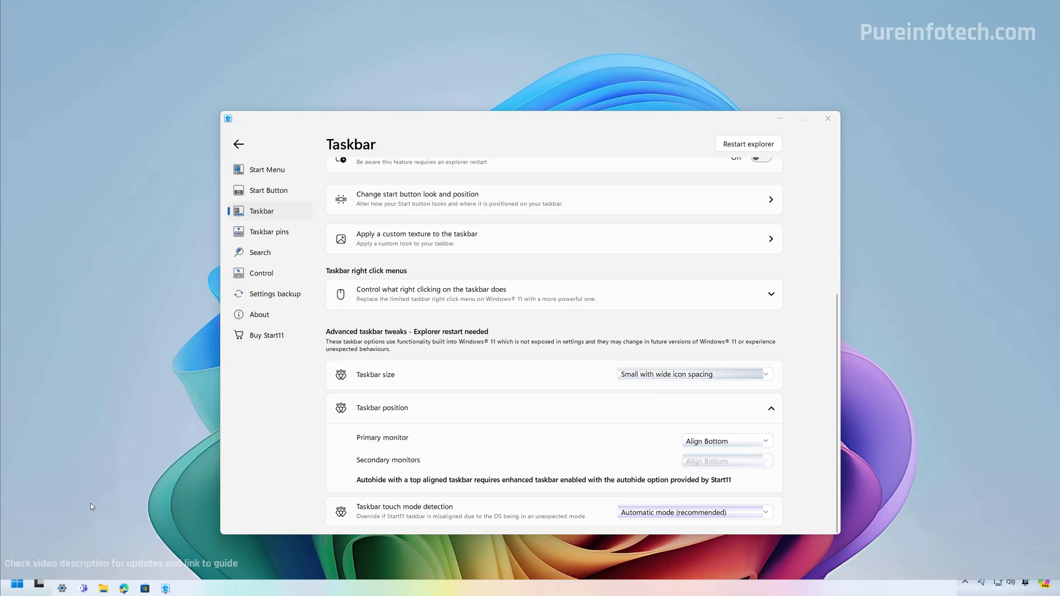
left_click(17, 587)
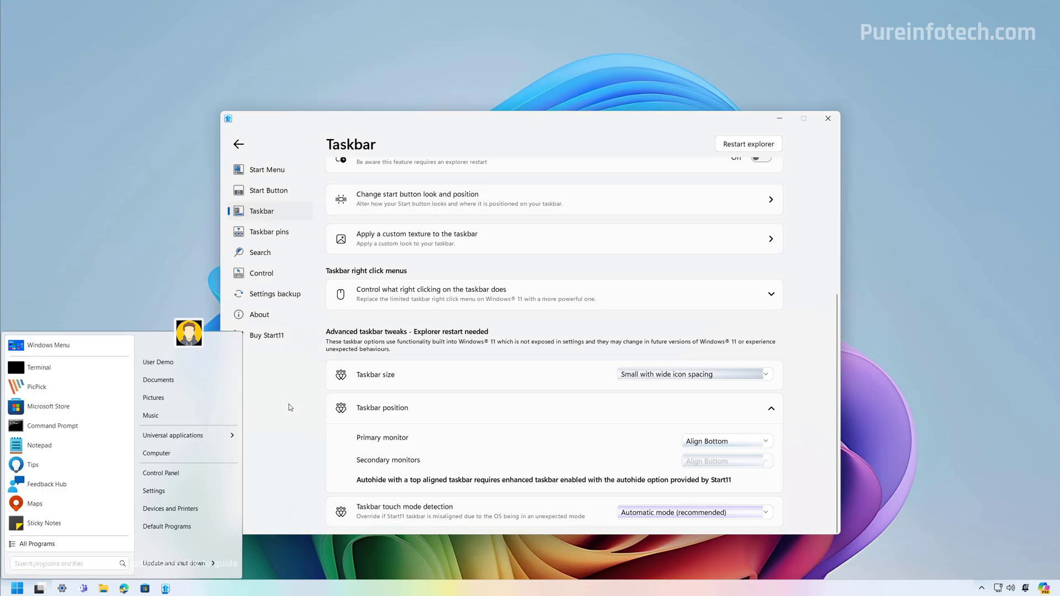
Try another taskbar size, then settle on Medium, restarting Explorer each time
left_click(693, 375)
left_click(645, 452)
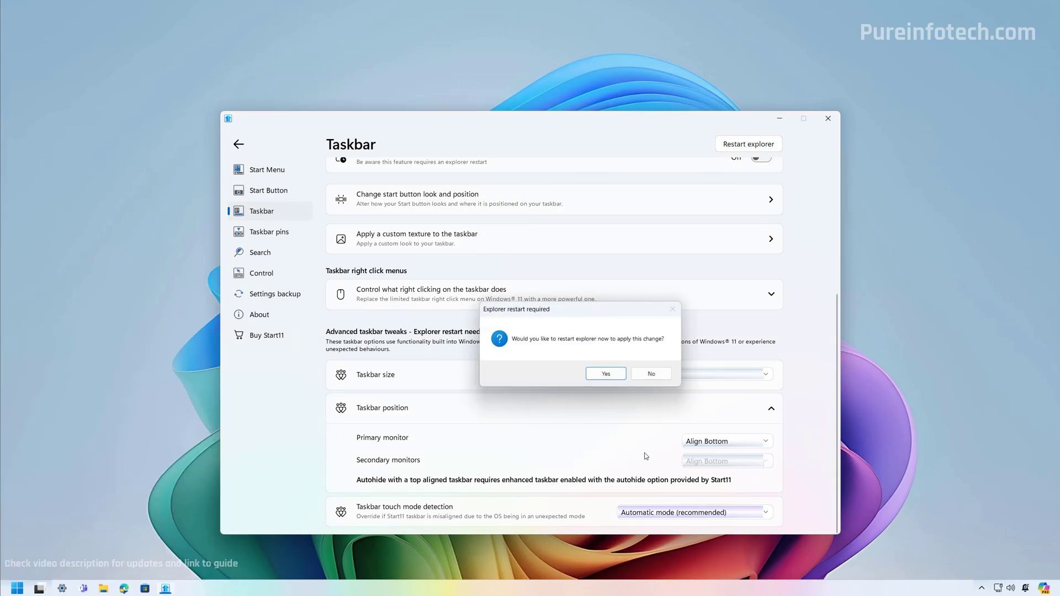
left_click(604, 371)
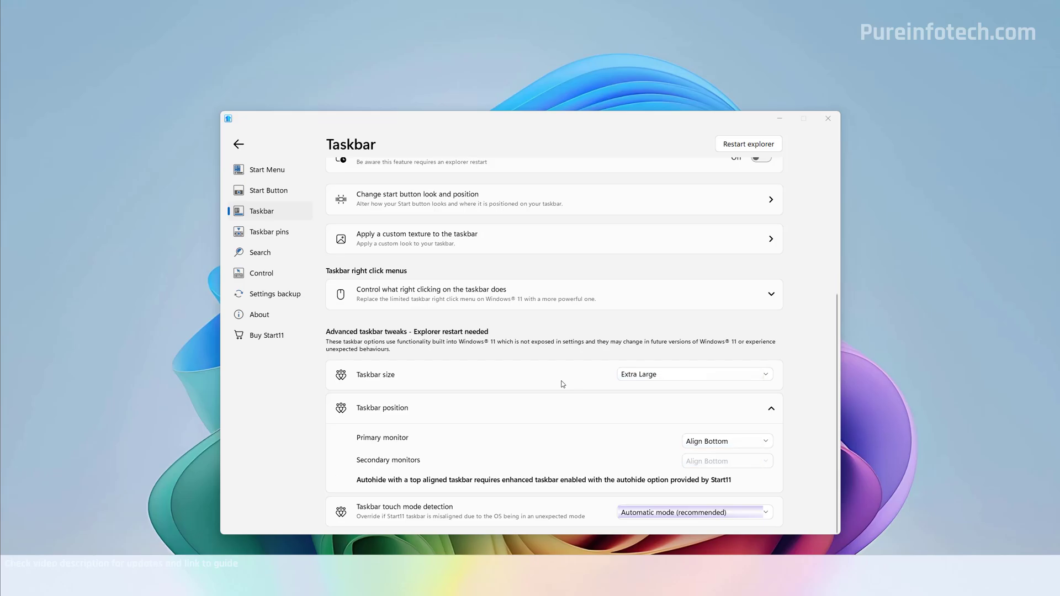
left_click(693, 374)
left_click(640, 402)
left_click(606, 375)
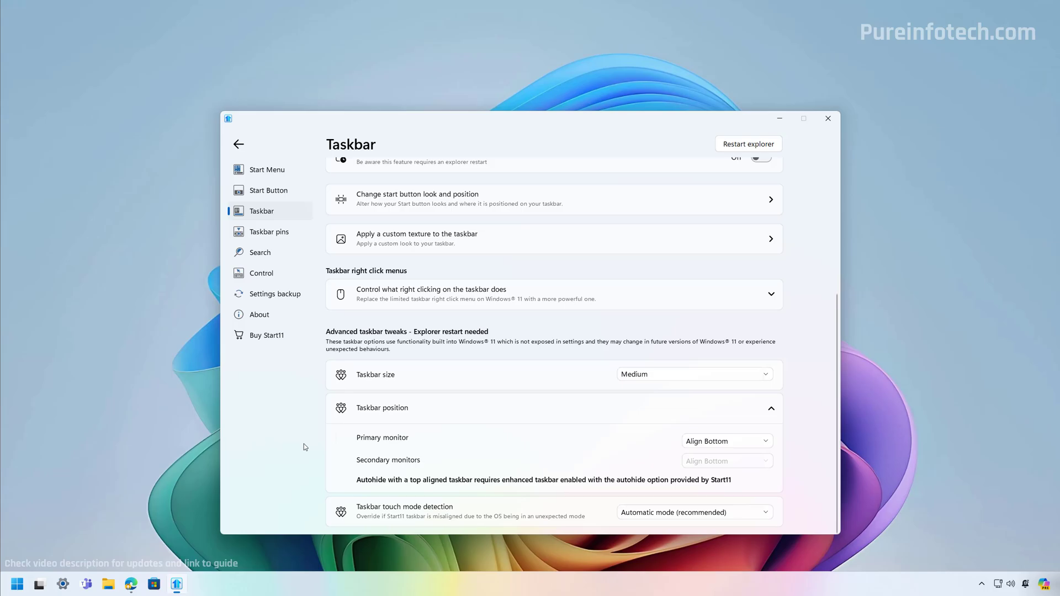
Switch Start11's Start menu style Off and open Start to confirm the standard menu
left_click(268, 170)
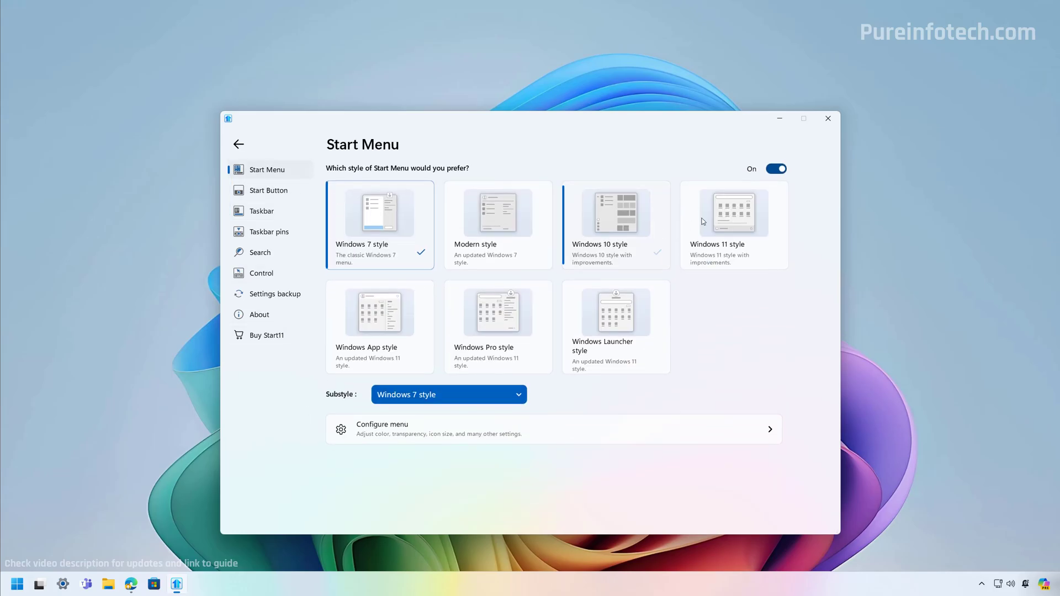
left_click(780, 170)
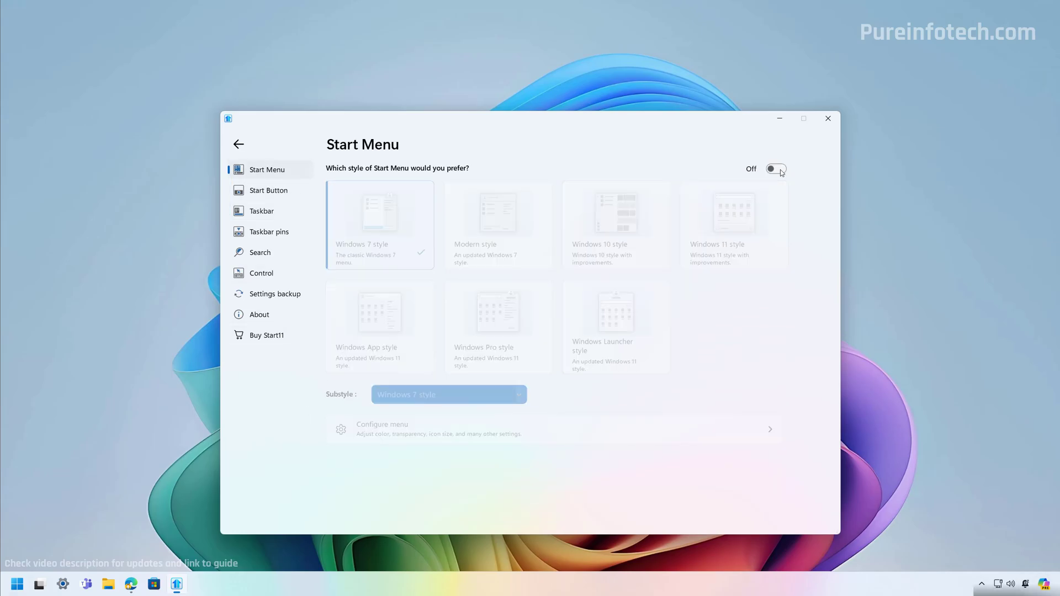
left_click(18, 586)
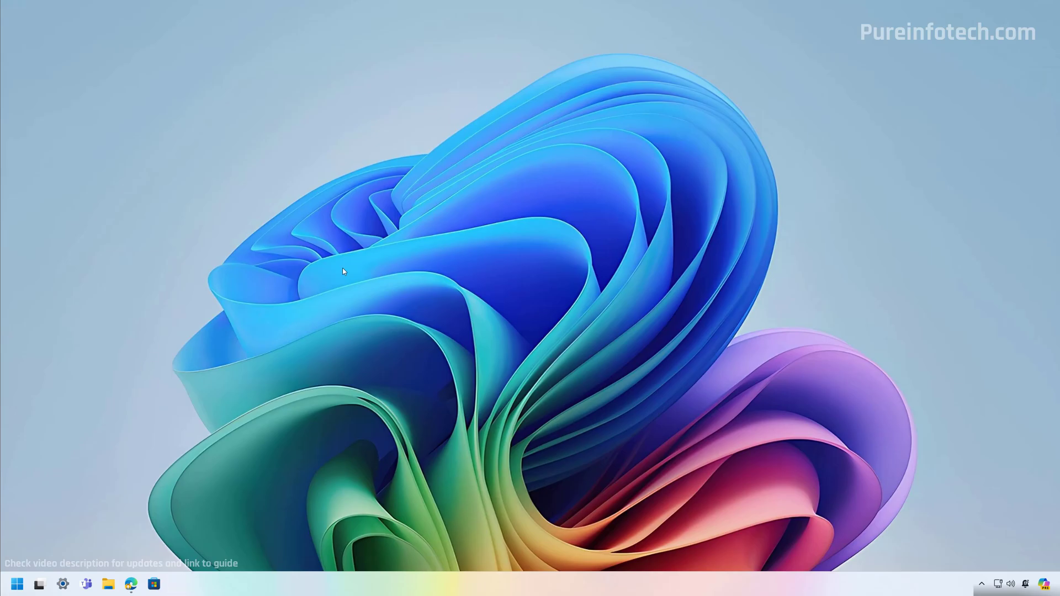
Open Settings and go to Apps > Installed apps
key("super")
type("settings")
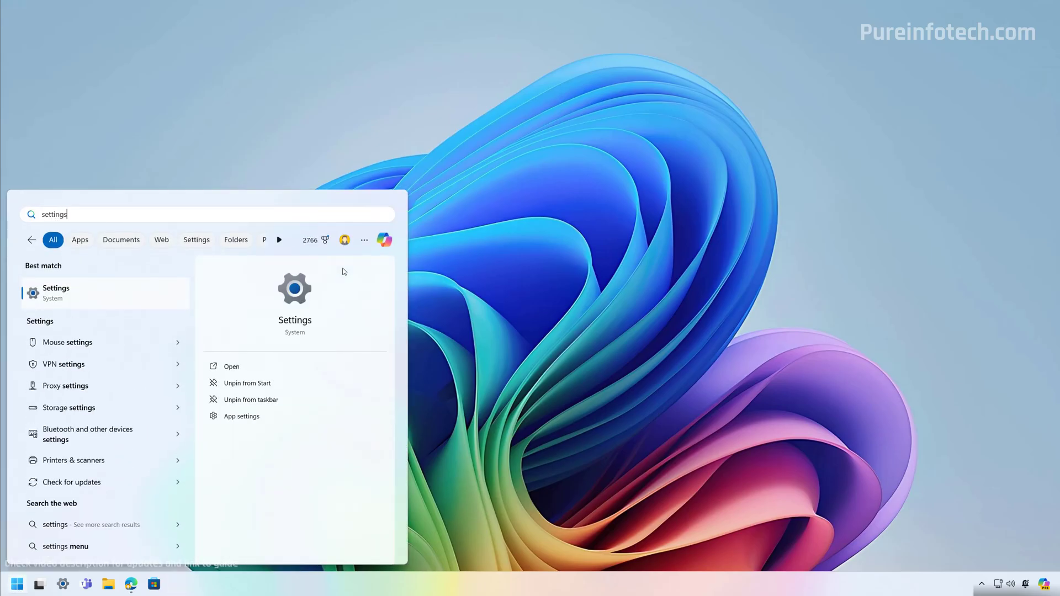
key("Return")
left_click(322, 293)
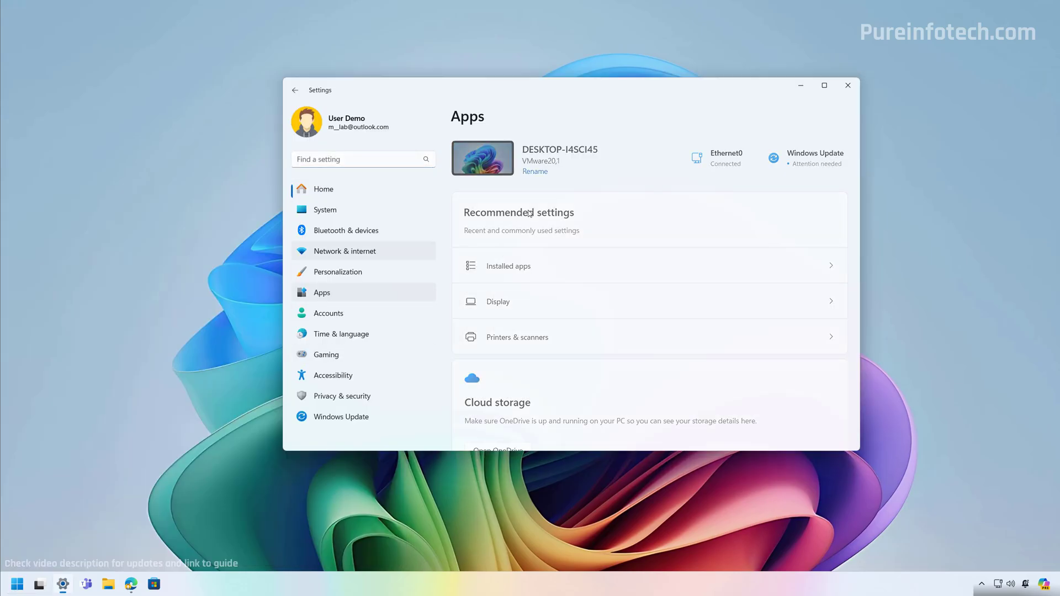
left_click(522, 160)
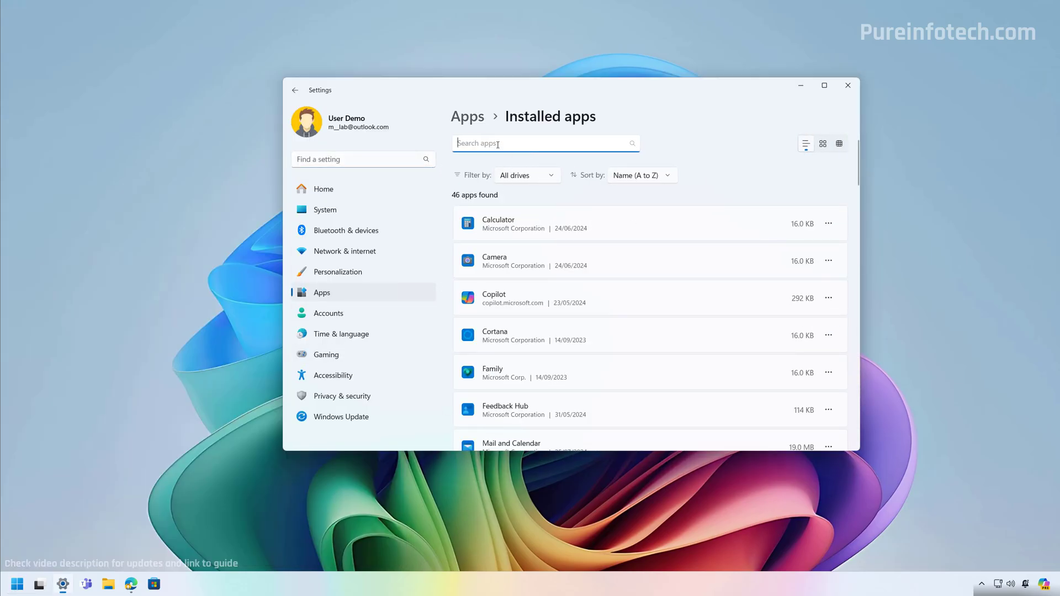
Search 'start11' and choose Uninstall for Stardock Start11, confirming it
type("start11")
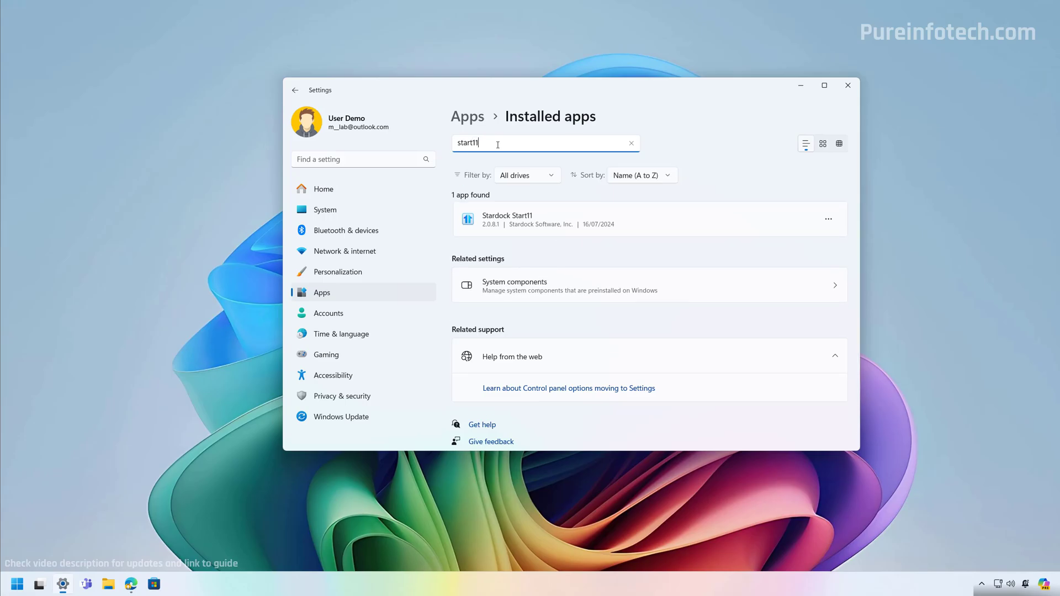
left_click(829, 223)
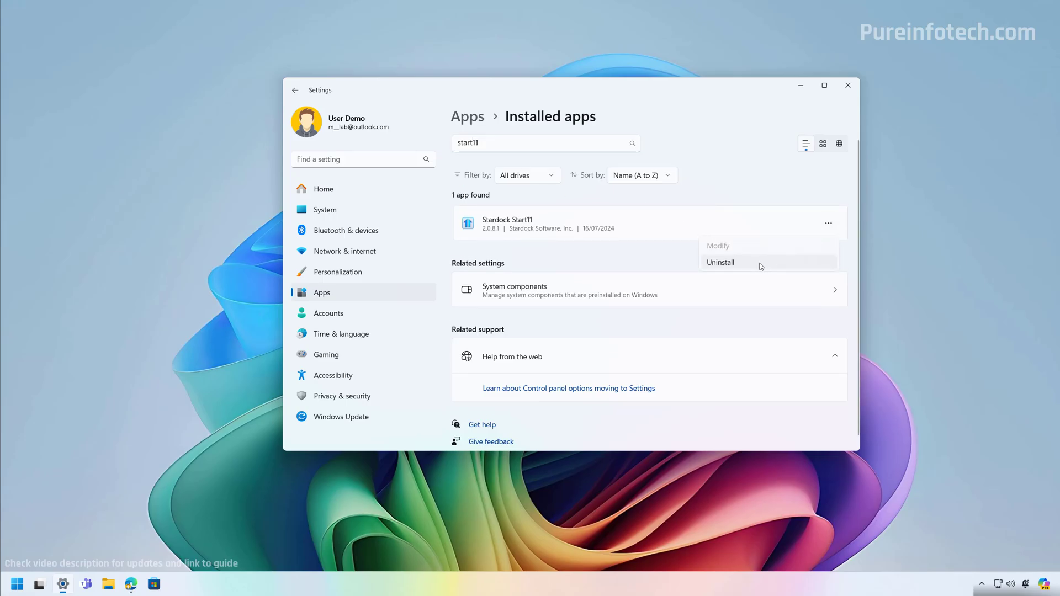
left_click(762, 265)
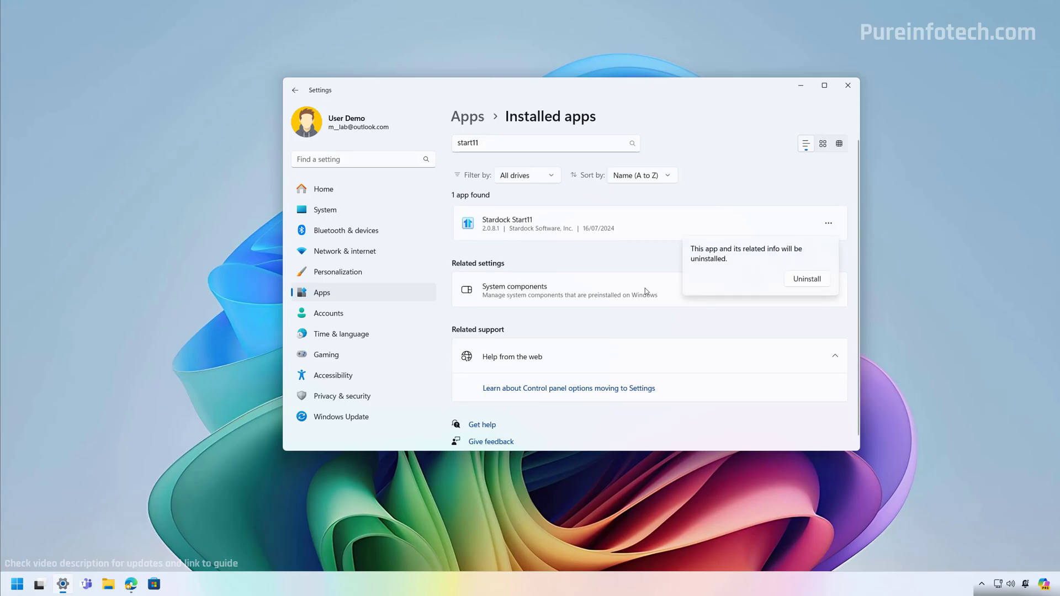
left_click(806, 282)
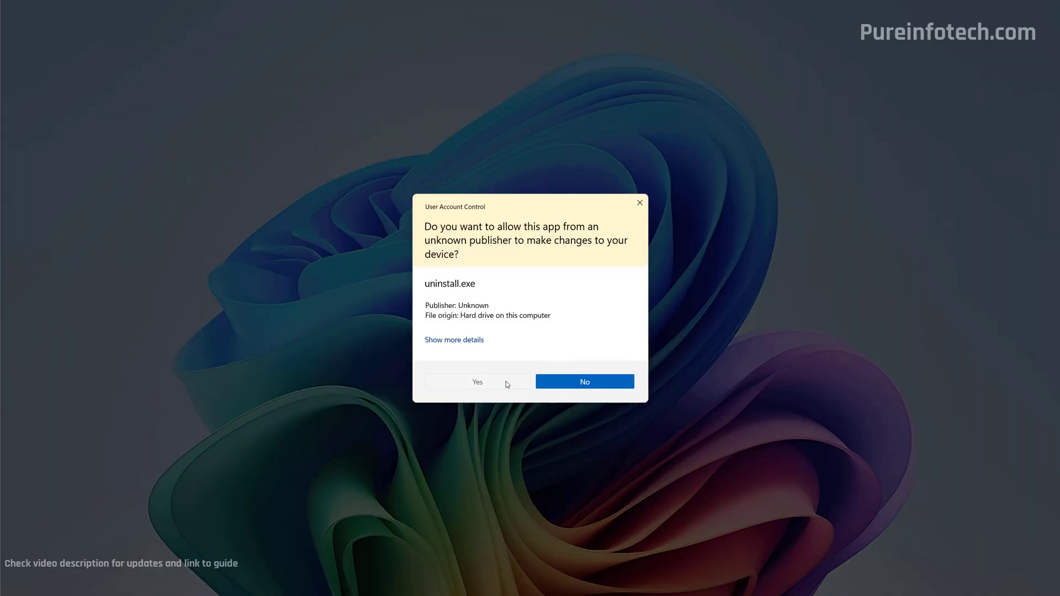
Approve UAC, uninstall Start11 with Remove Settings ticked, and decline the reboot
left_click(505, 382)
left_click(569, 385)
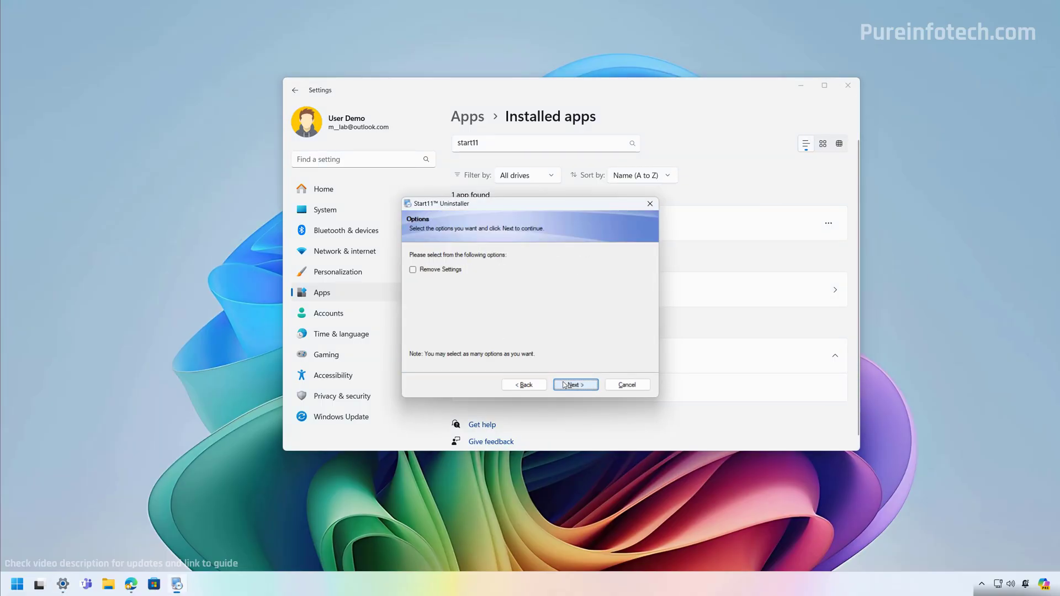
left_click(440, 271)
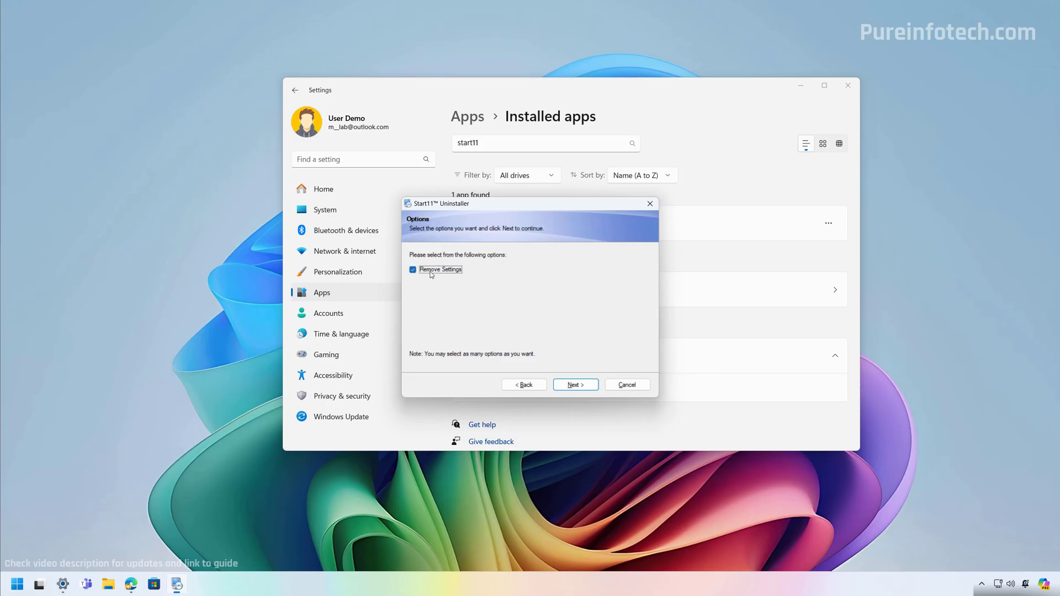
left_click(585, 387)
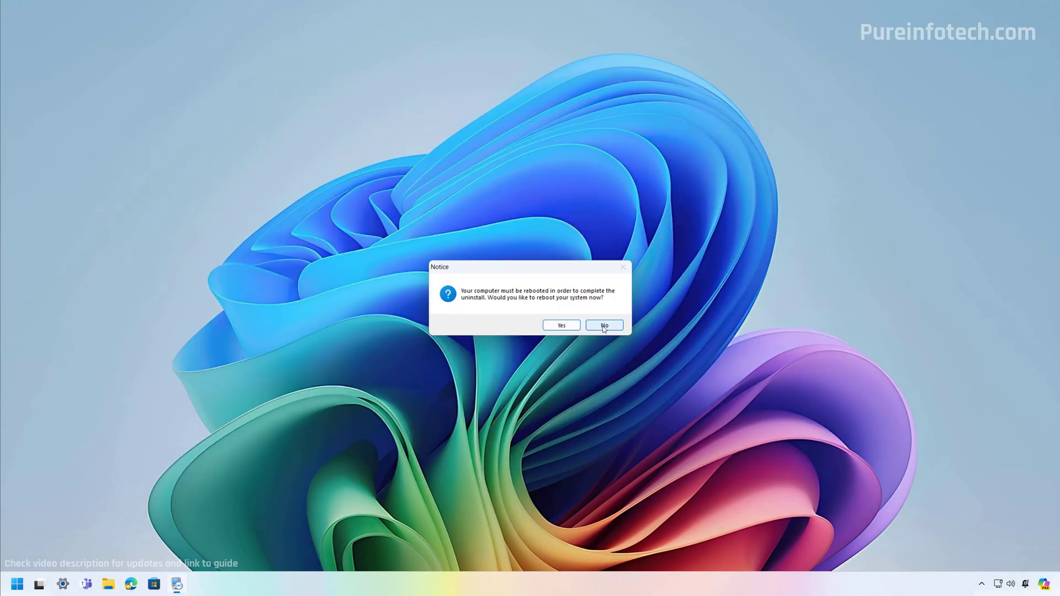
left_click(604, 327)
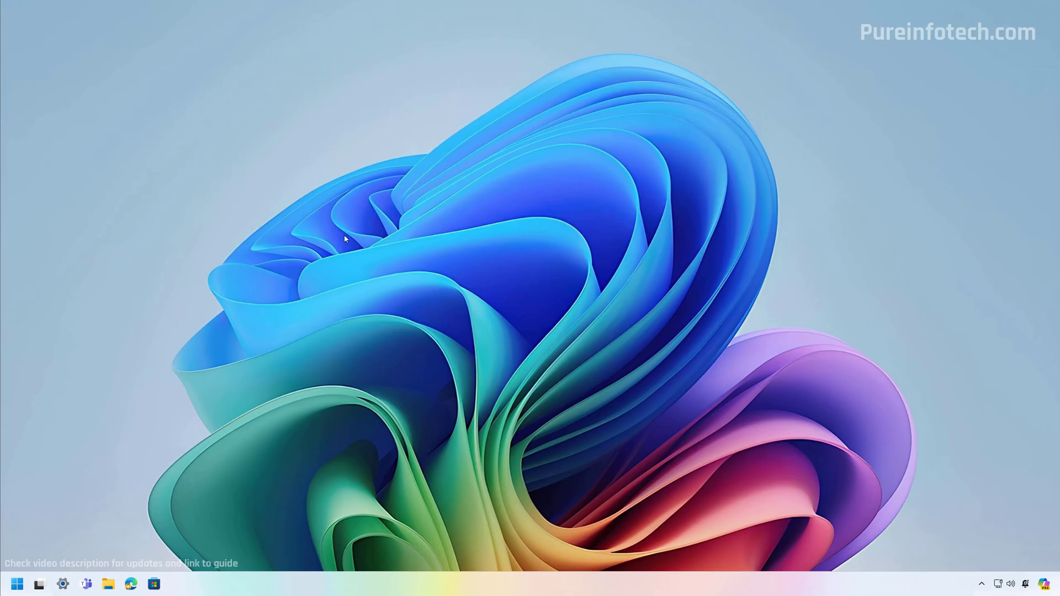
Open Settings at System > Display
key("super")
type("settings")
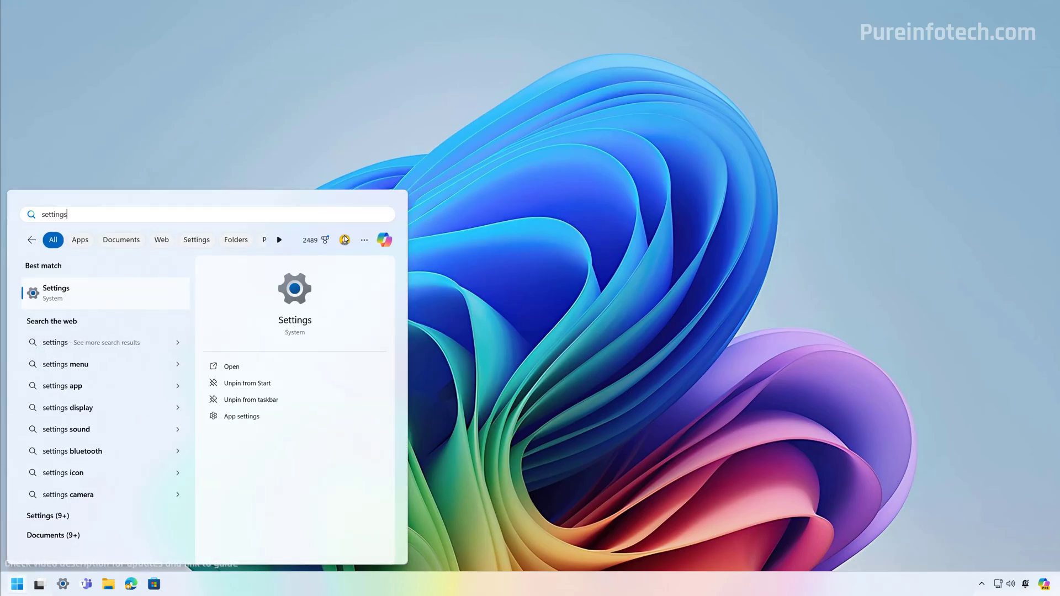
key("Return")
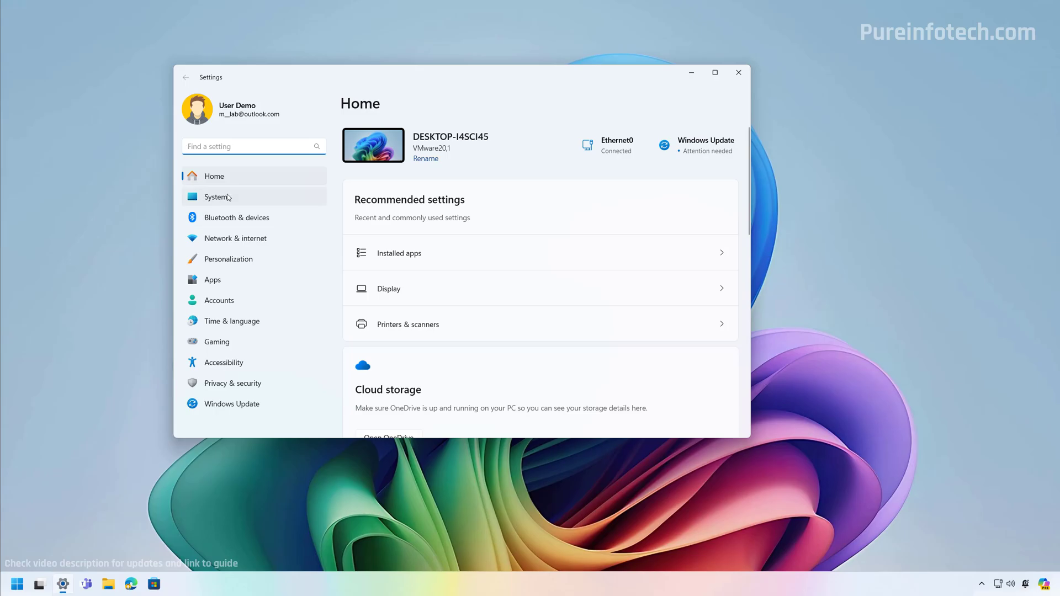
left_click(216, 196)
left_click(420, 203)
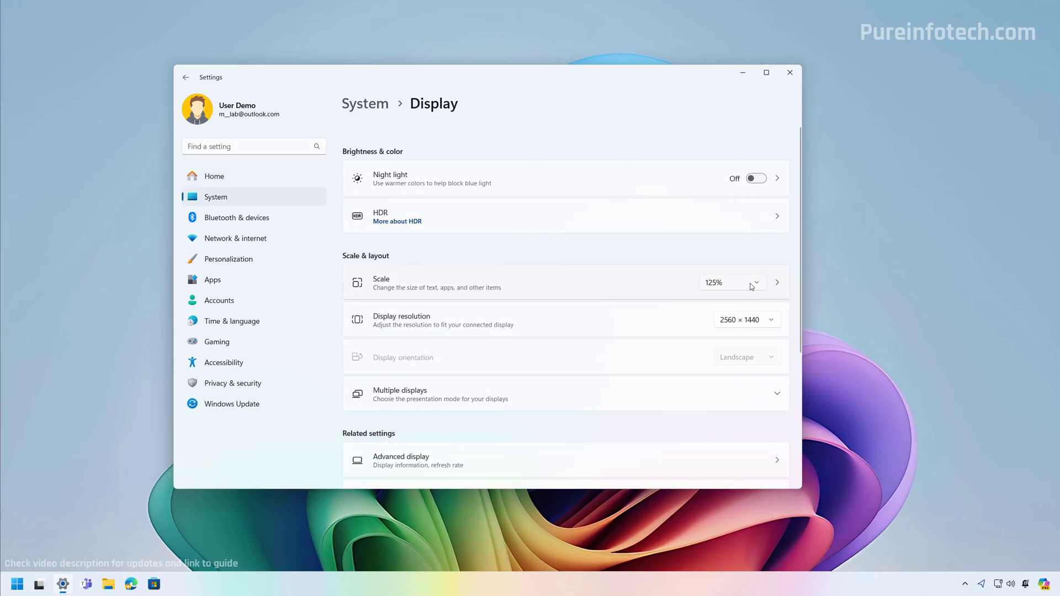
Set the display scale to 100%, then change it to 150%
left_click(752, 286)
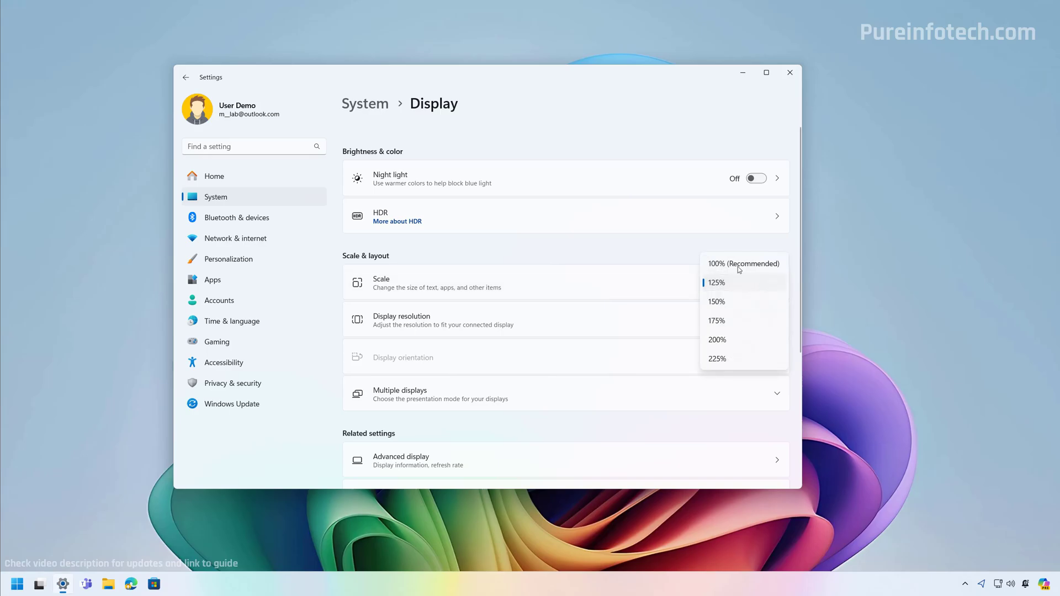
left_click(737, 264)
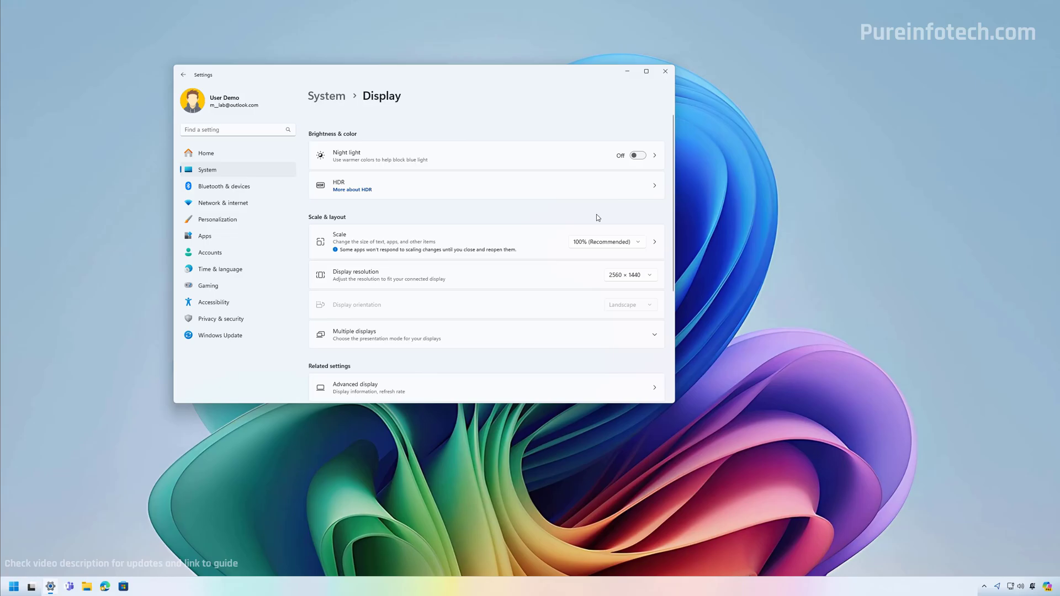
left_click(580, 242)
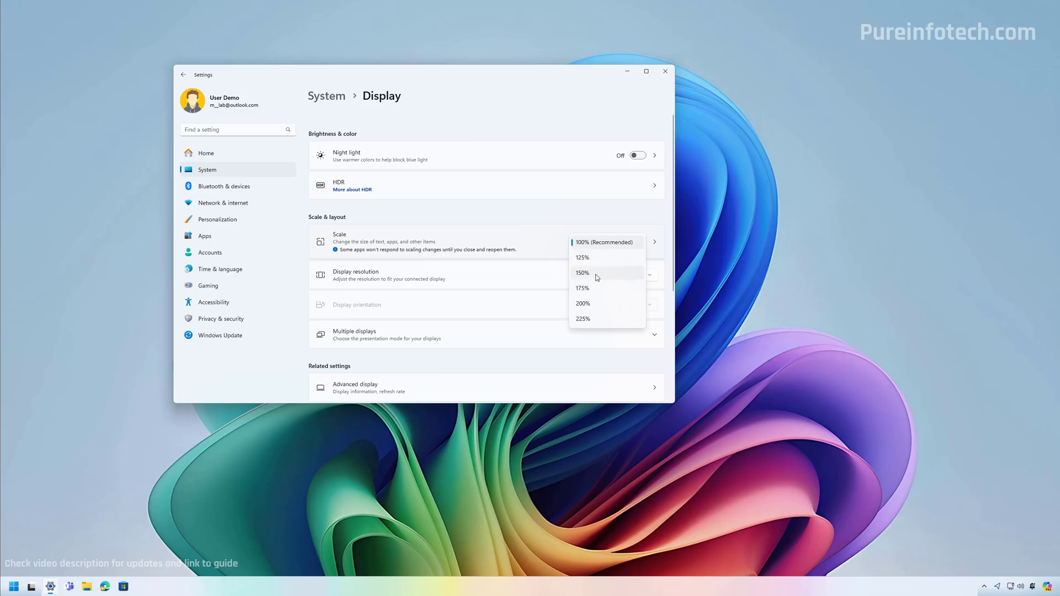
left_click(598, 277)
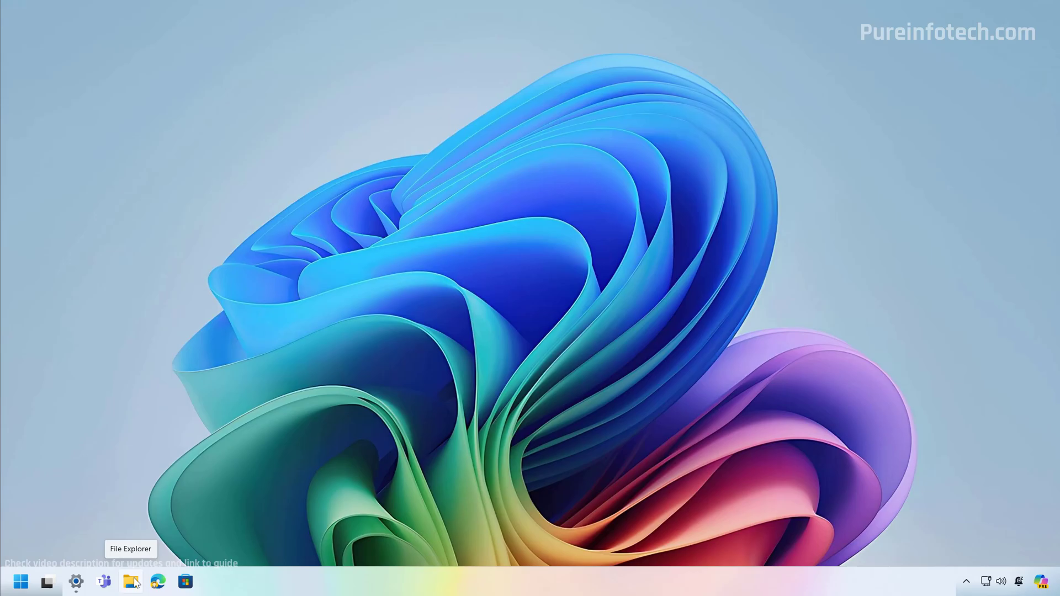
Back in System > Display settings, change the display Scale from 150% to 125%
left_click(80, 583)
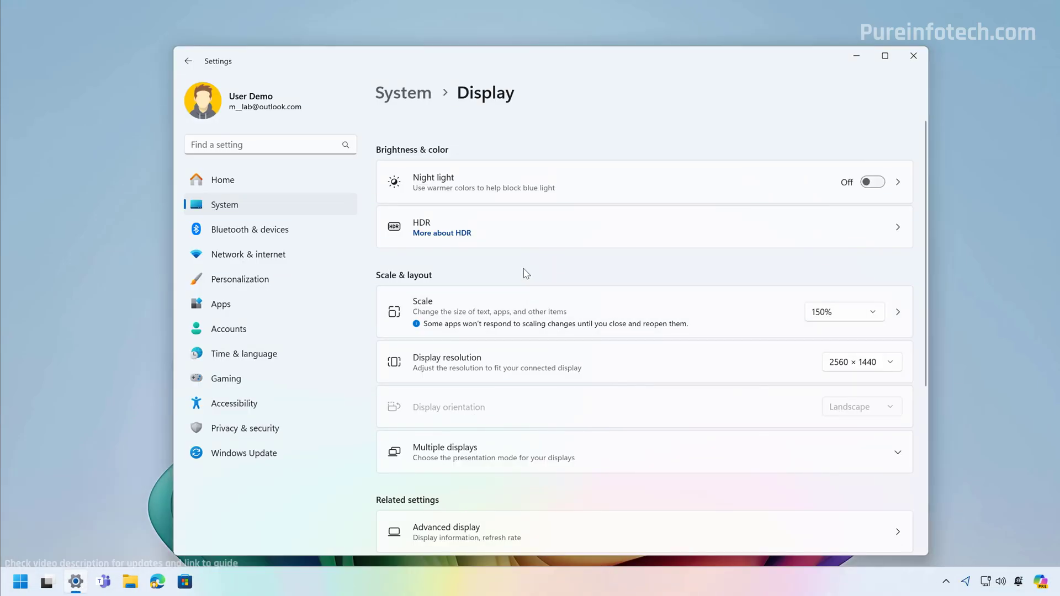
left_click(860, 319)
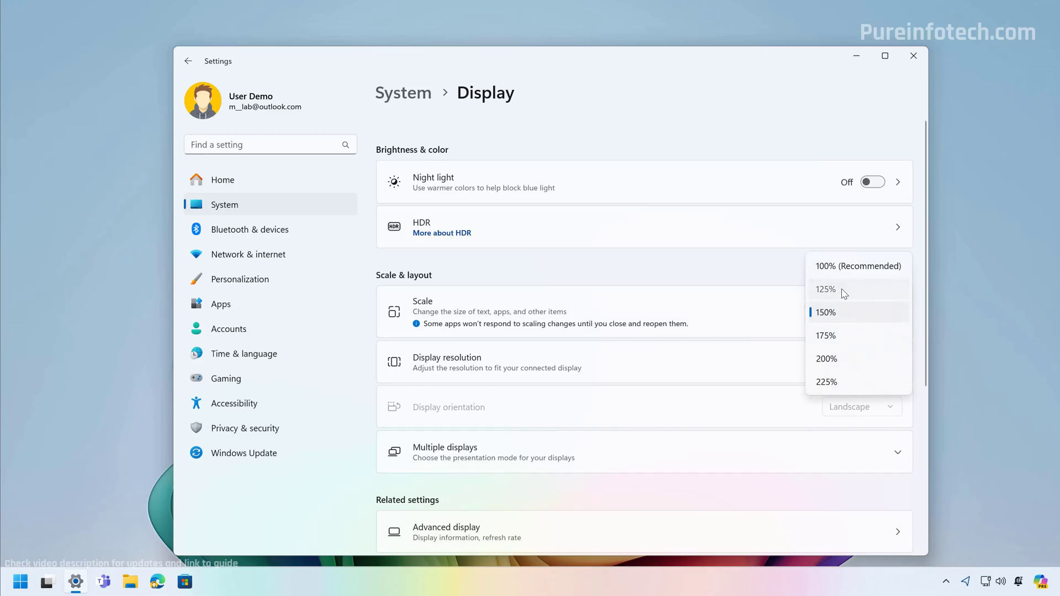
left_click(843, 291)
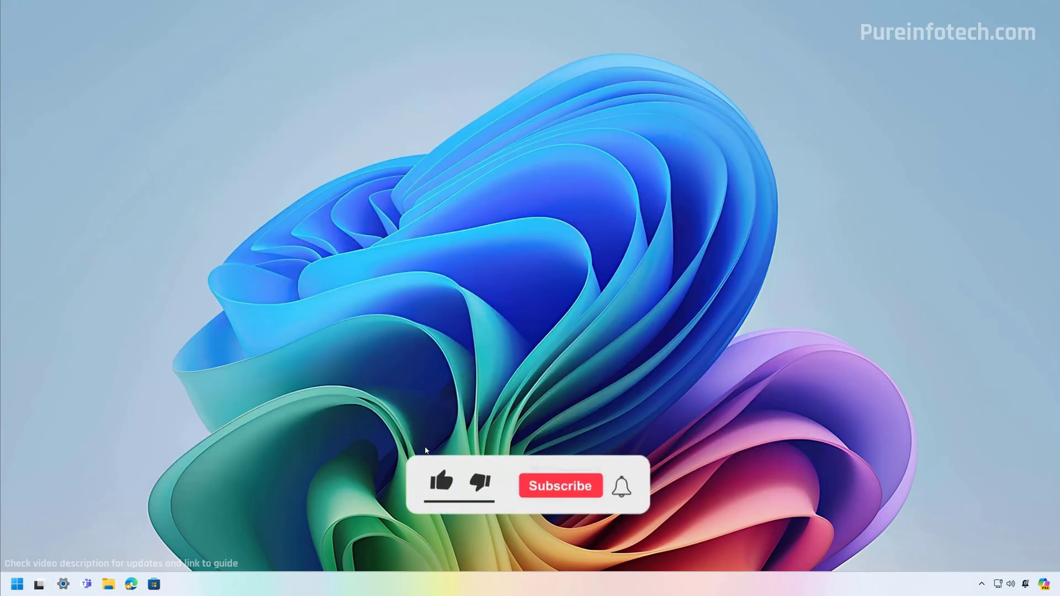